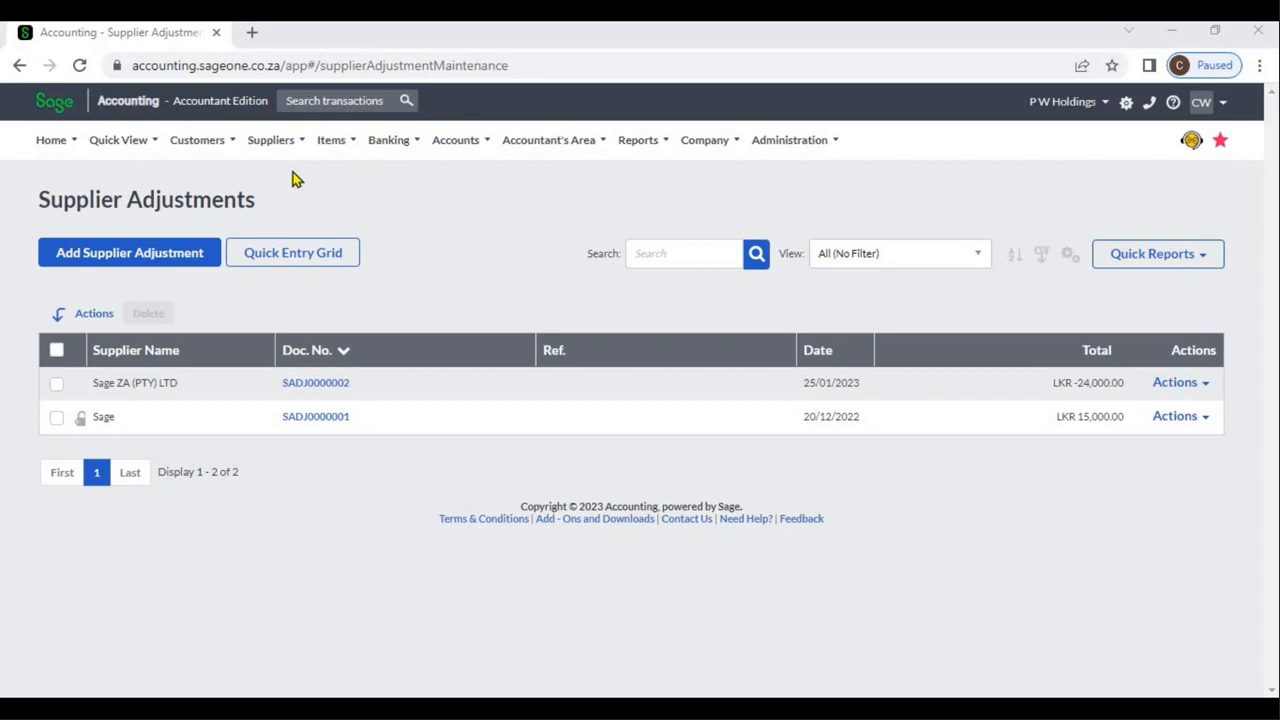
# Open the supplier adjustments list and start a new adjustment with Sage as the supplier.
pyautogui.click(277, 150)
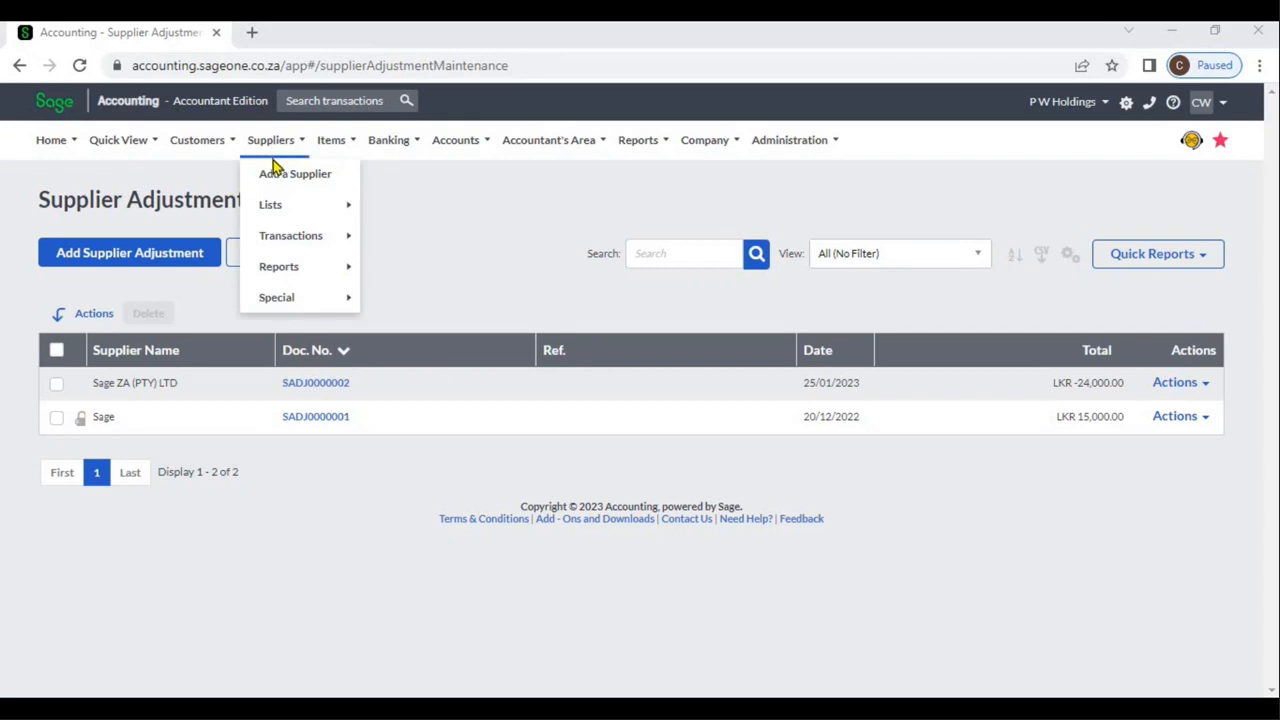
pyautogui.moveTo(287, 234)
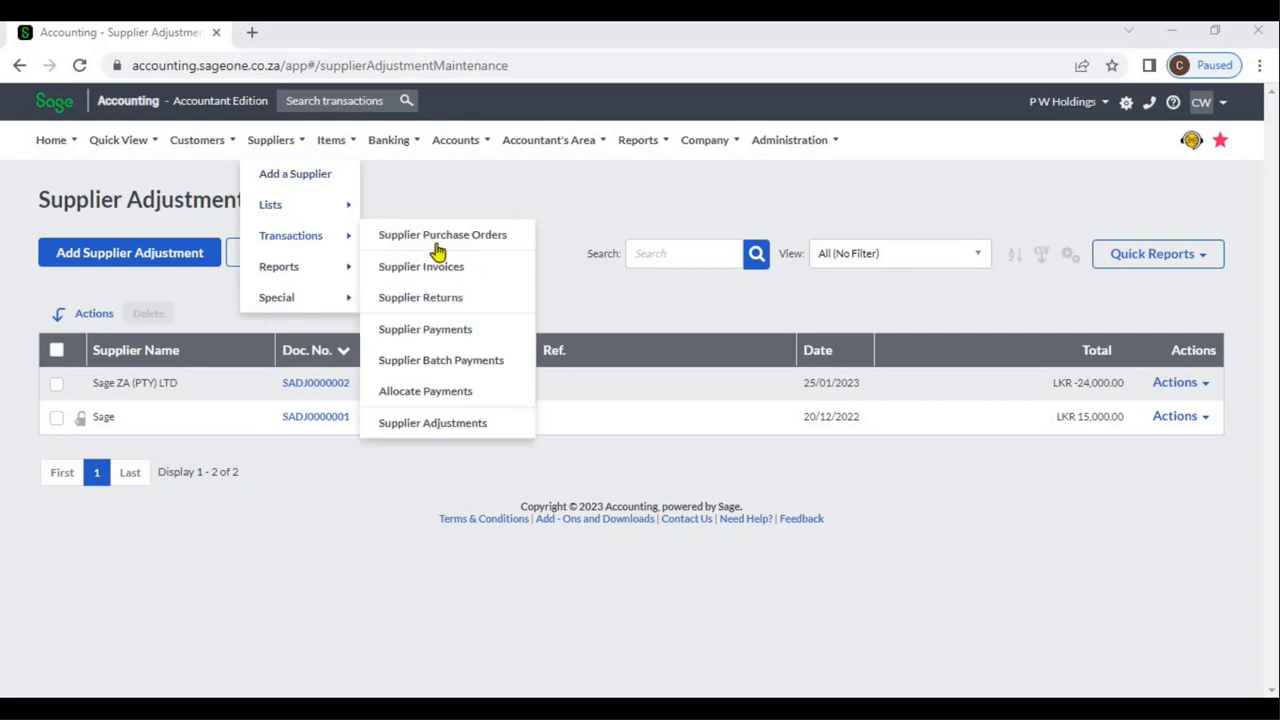
pyautogui.click(471, 424)
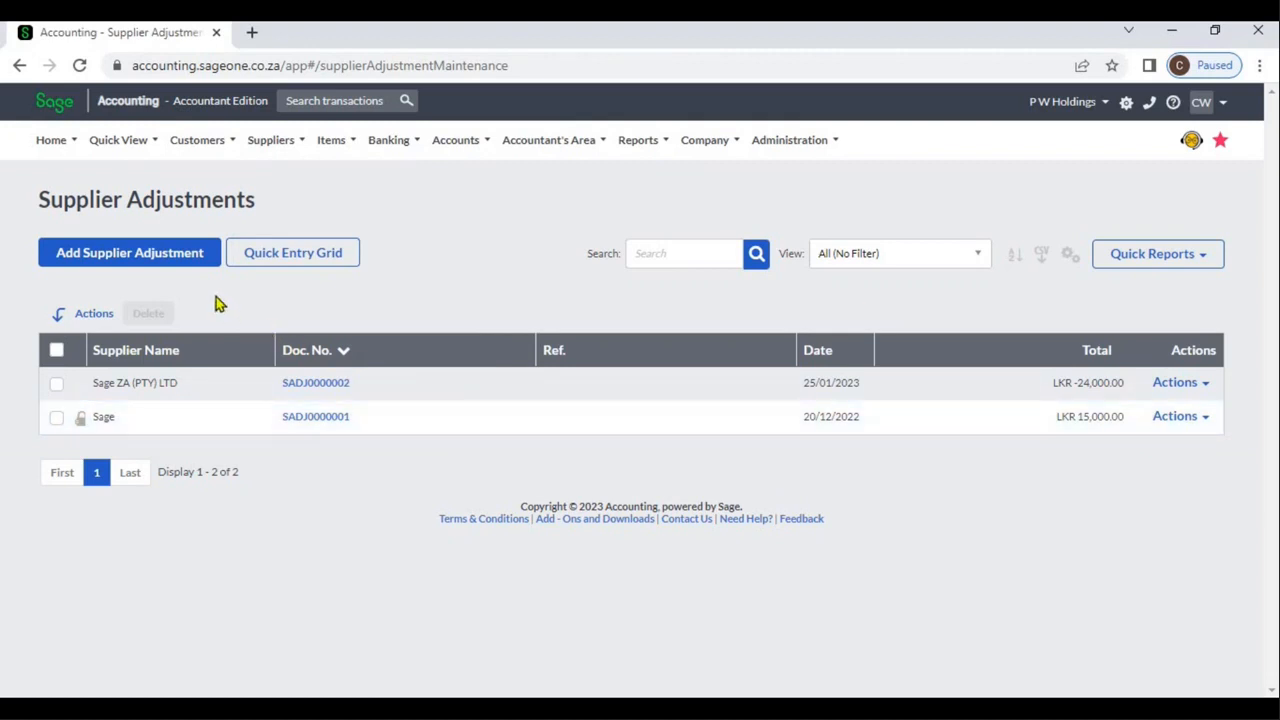
pyautogui.click(197, 266)
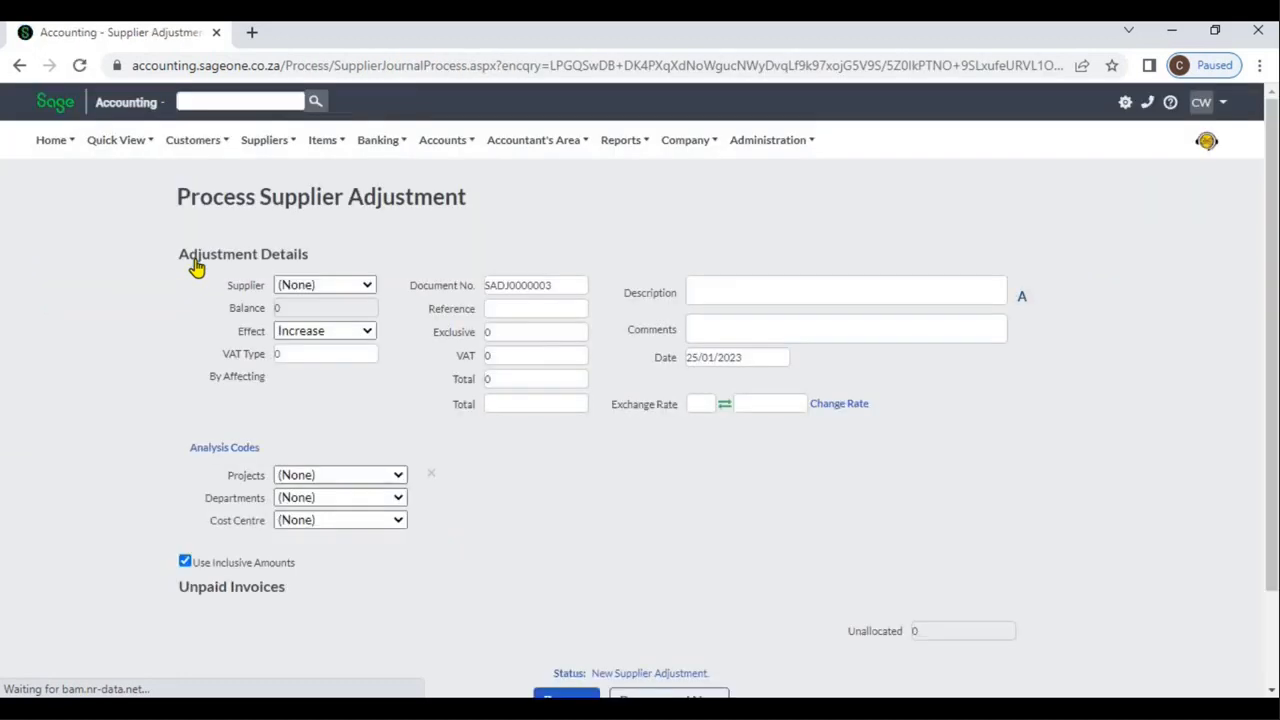
pyautogui.click(368, 290)
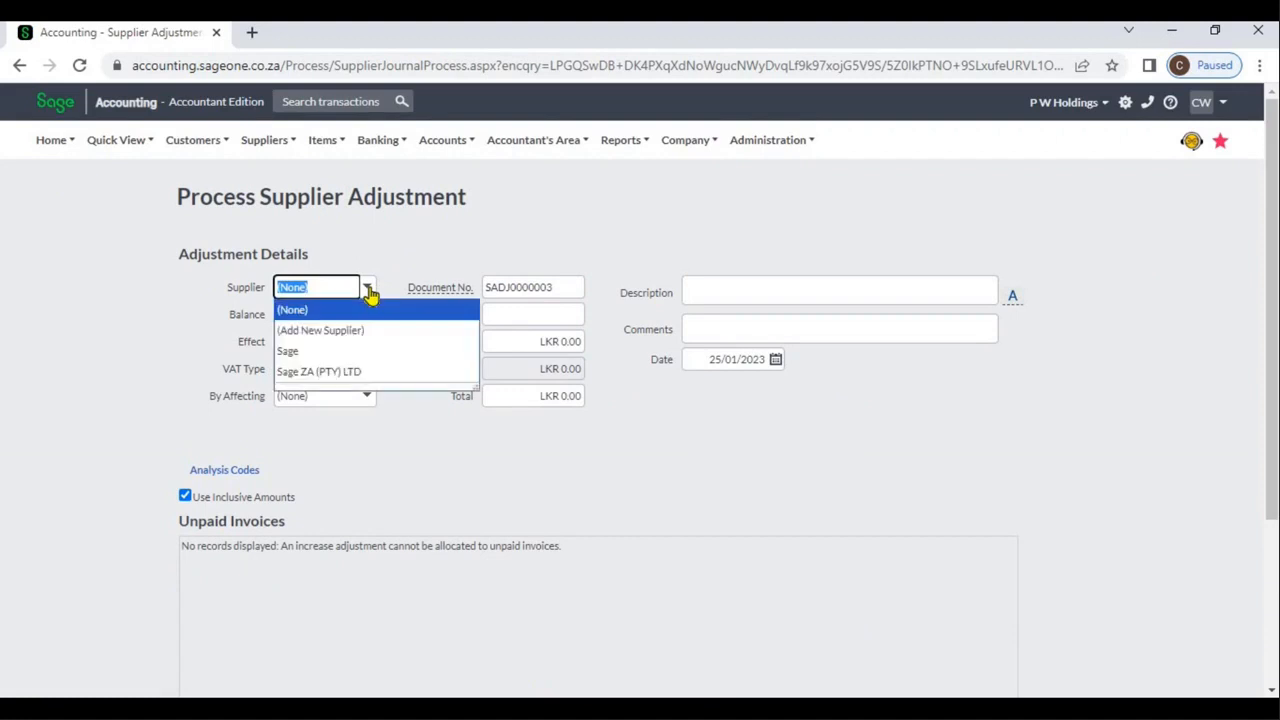
pyautogui.click(362, 358)
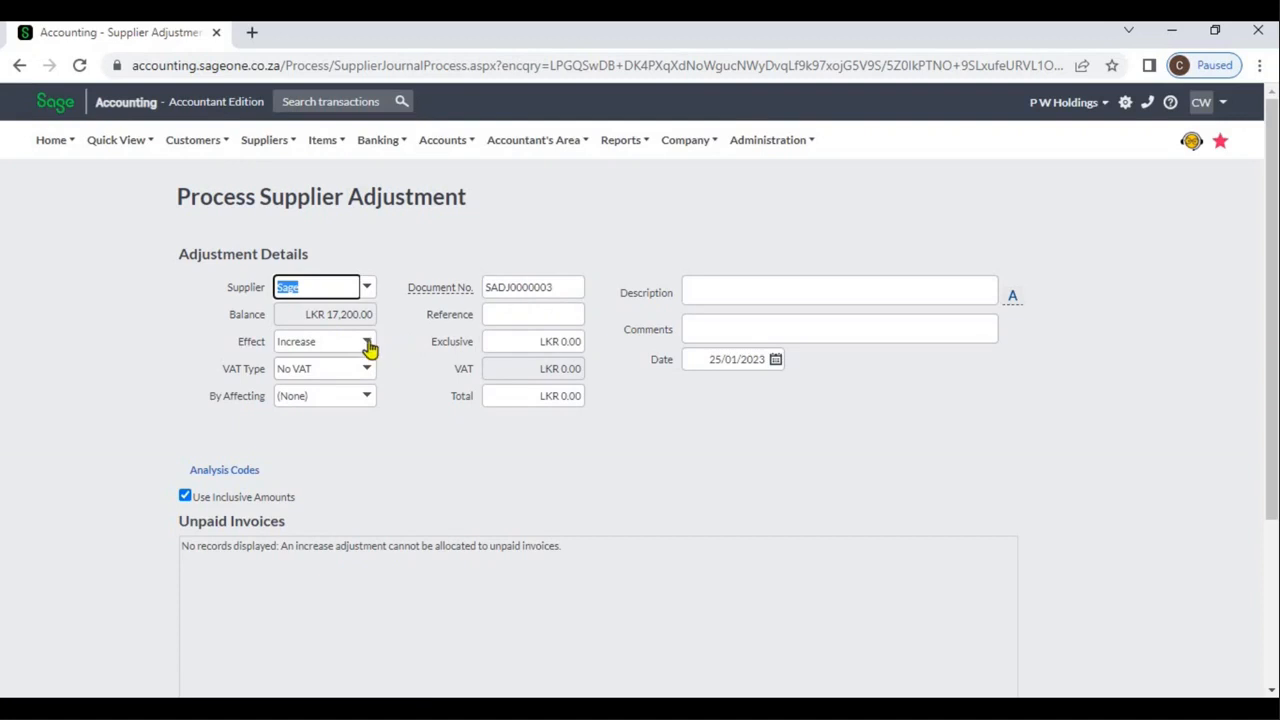
# Review the Effect and VAT Type options, and set the adjustment to affect the Computer Expenses account.
pyautogui.click(369, 346)
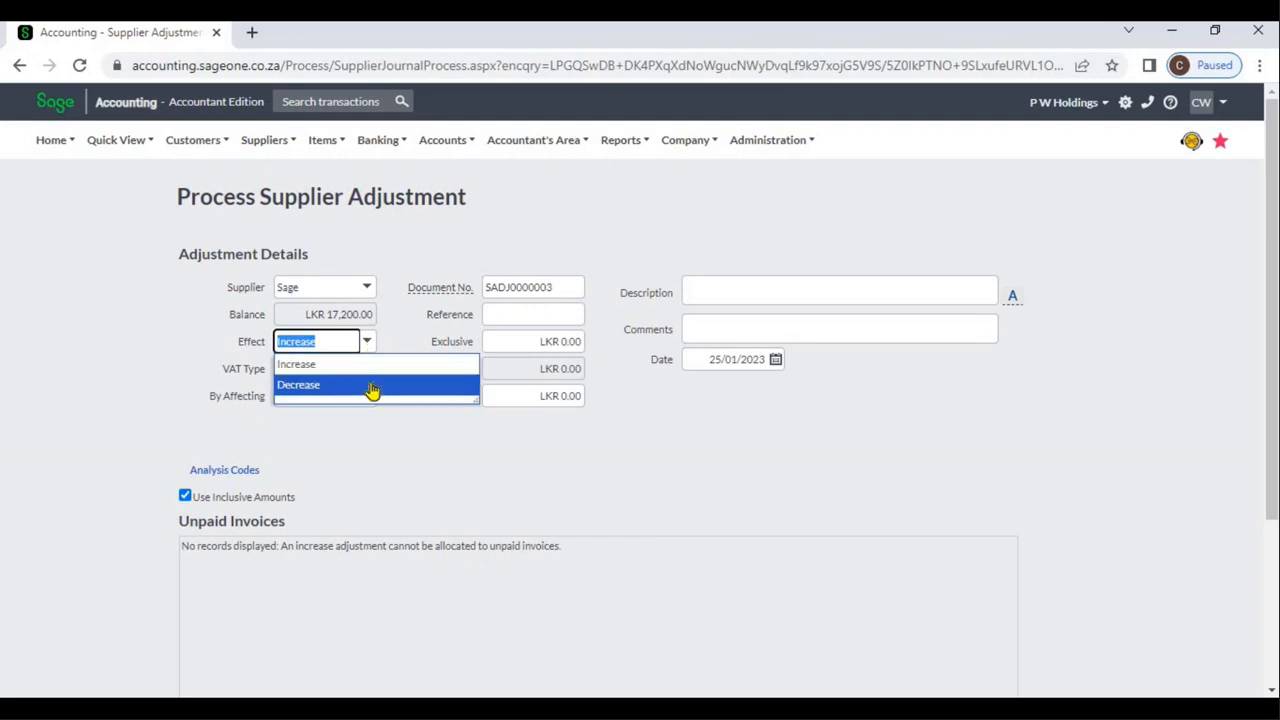
pyautogui.click(368, 346)
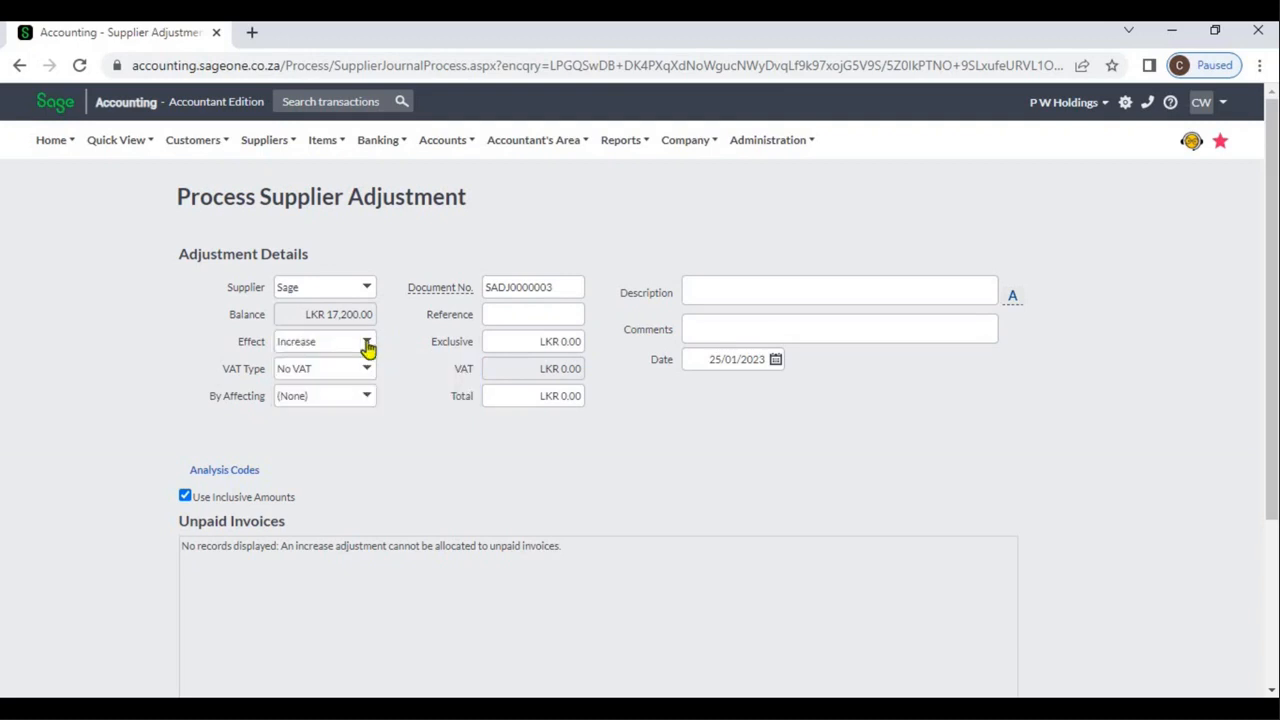
pyautogui.click(368, 346)
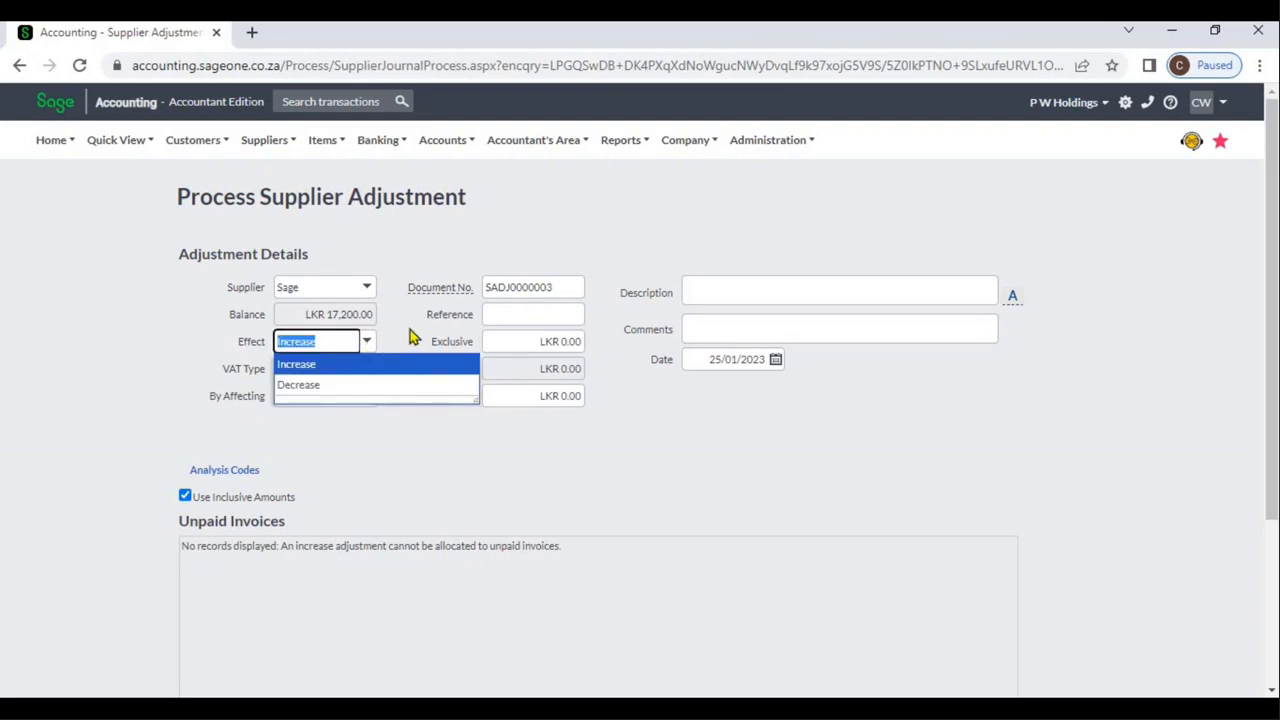
pyautogui.click(410, 338)
pyautogui.click(368, 371)
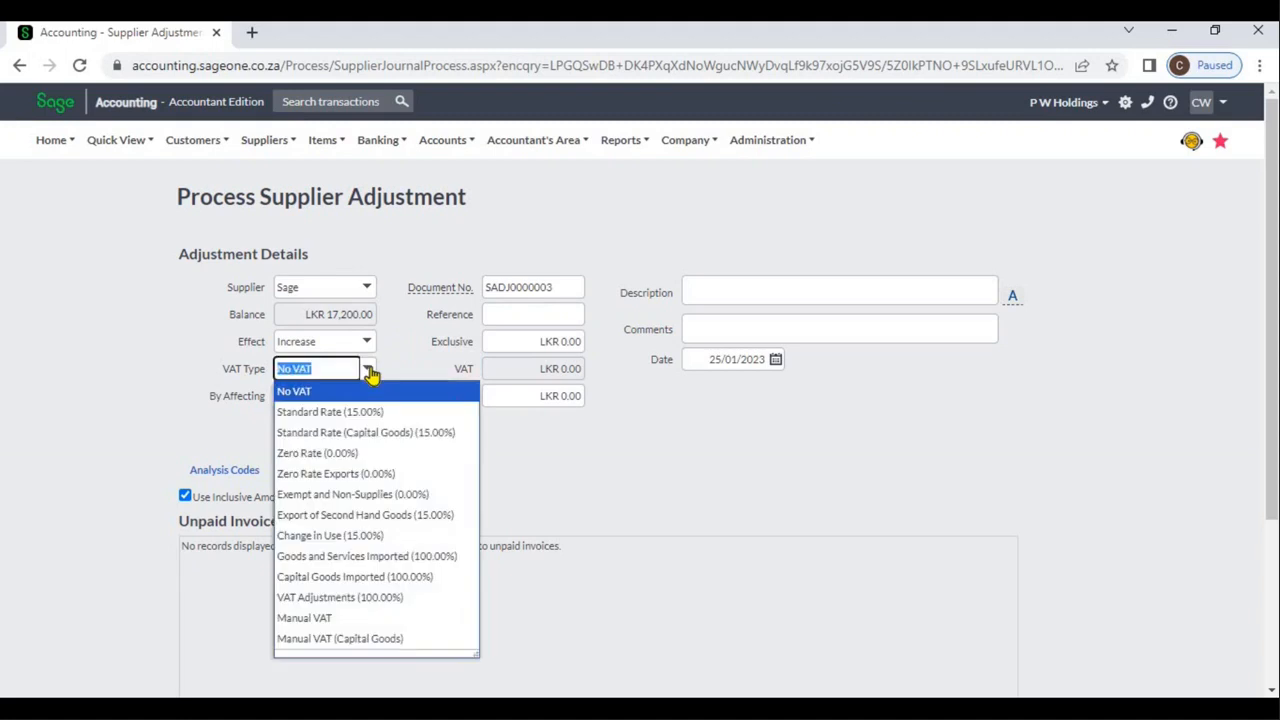
pyautogui.click(408, 367)
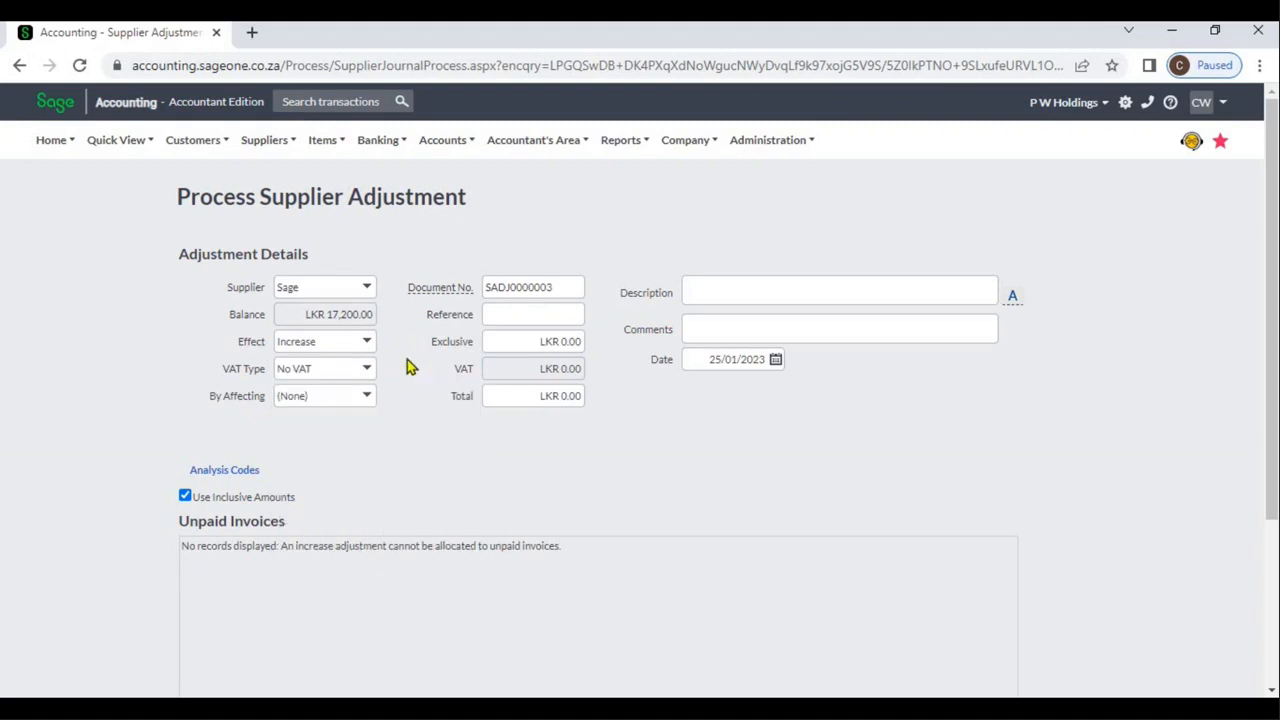
pyautogui.click(369, 398)
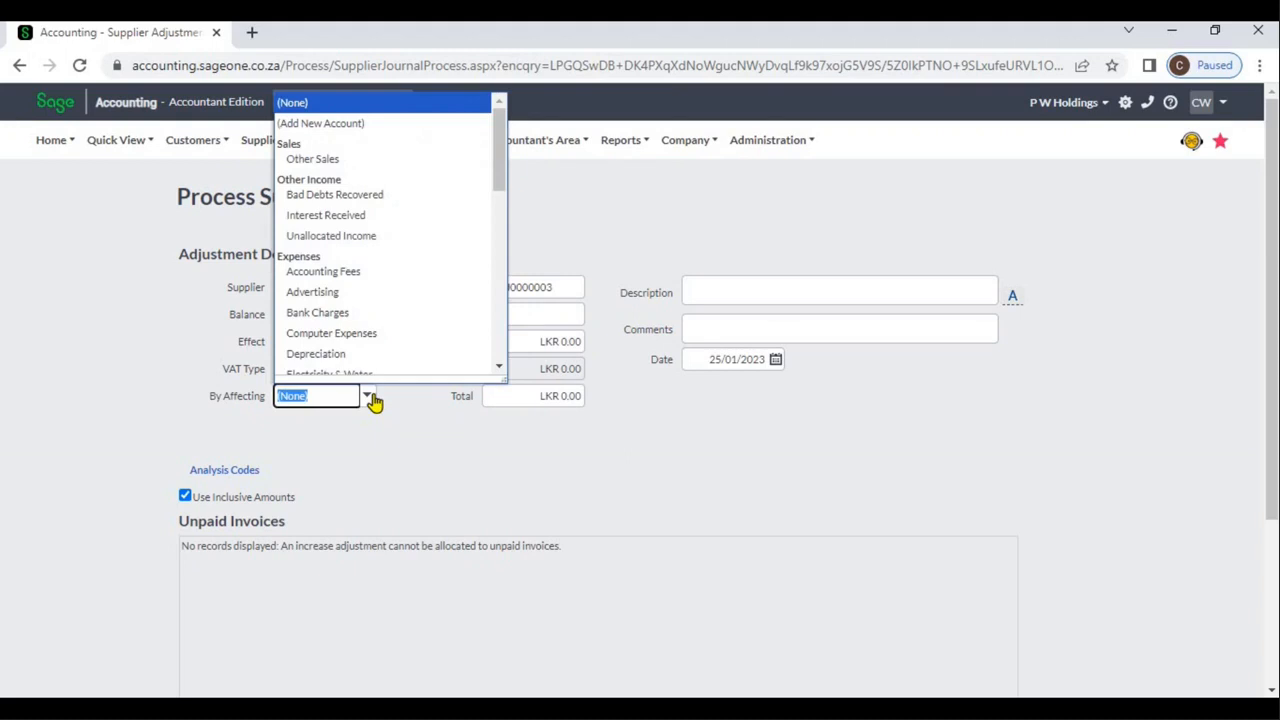
pyautogui.click(373, 337)
pyautogui.click(413, 453)
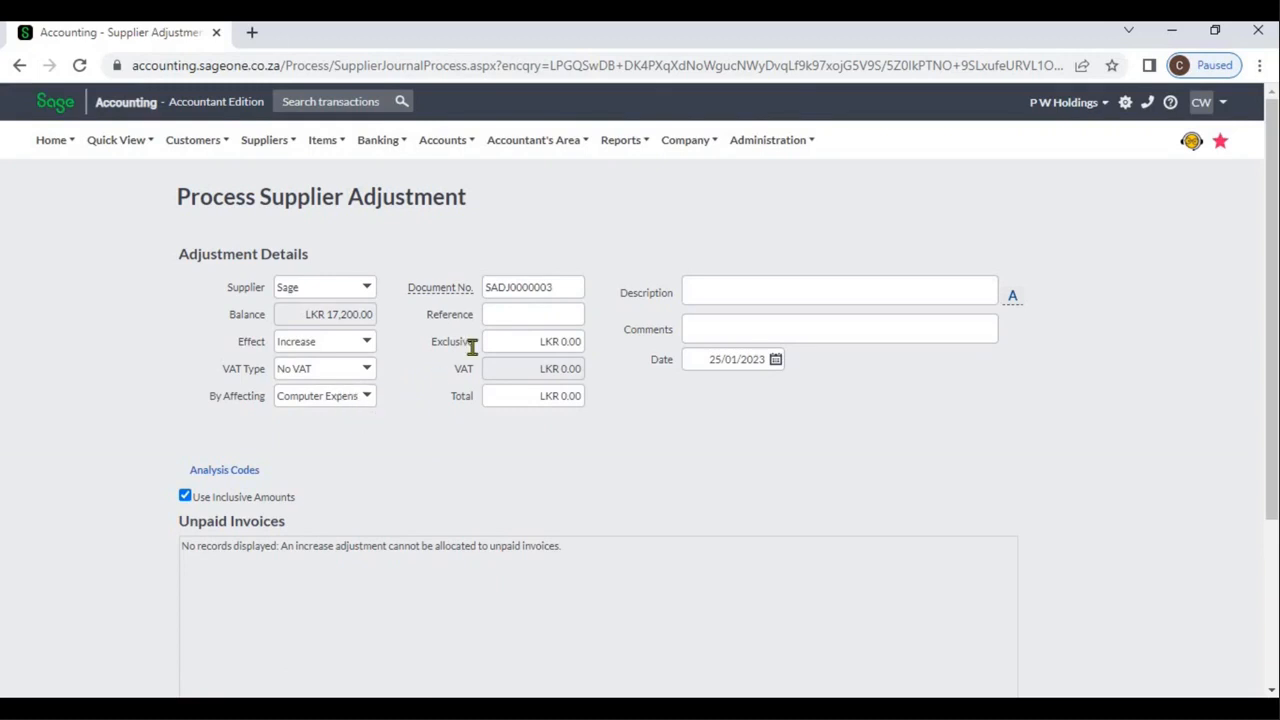
# Enter AE001 as the adjustment's reference and set its exclusive amount to 10,000.
pyautogui.moveTo(458, 288)
pyautogui.click(514, 313)
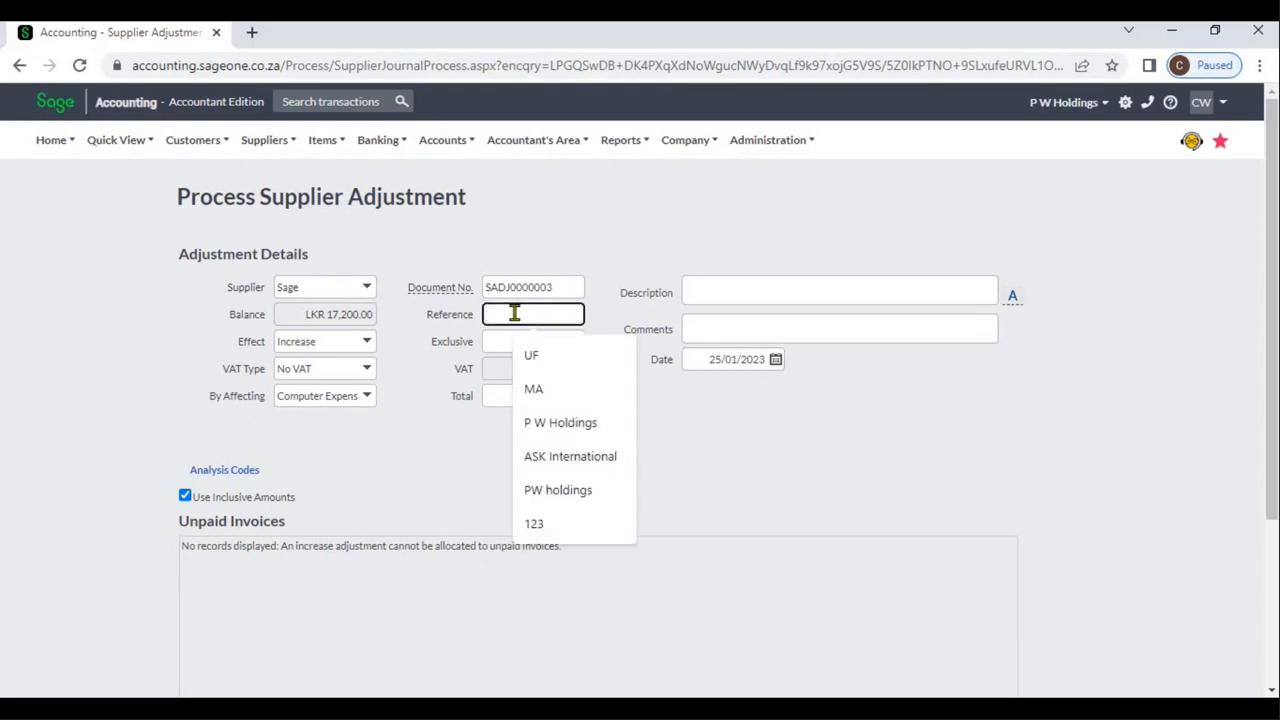
pyautogui.write('AE')
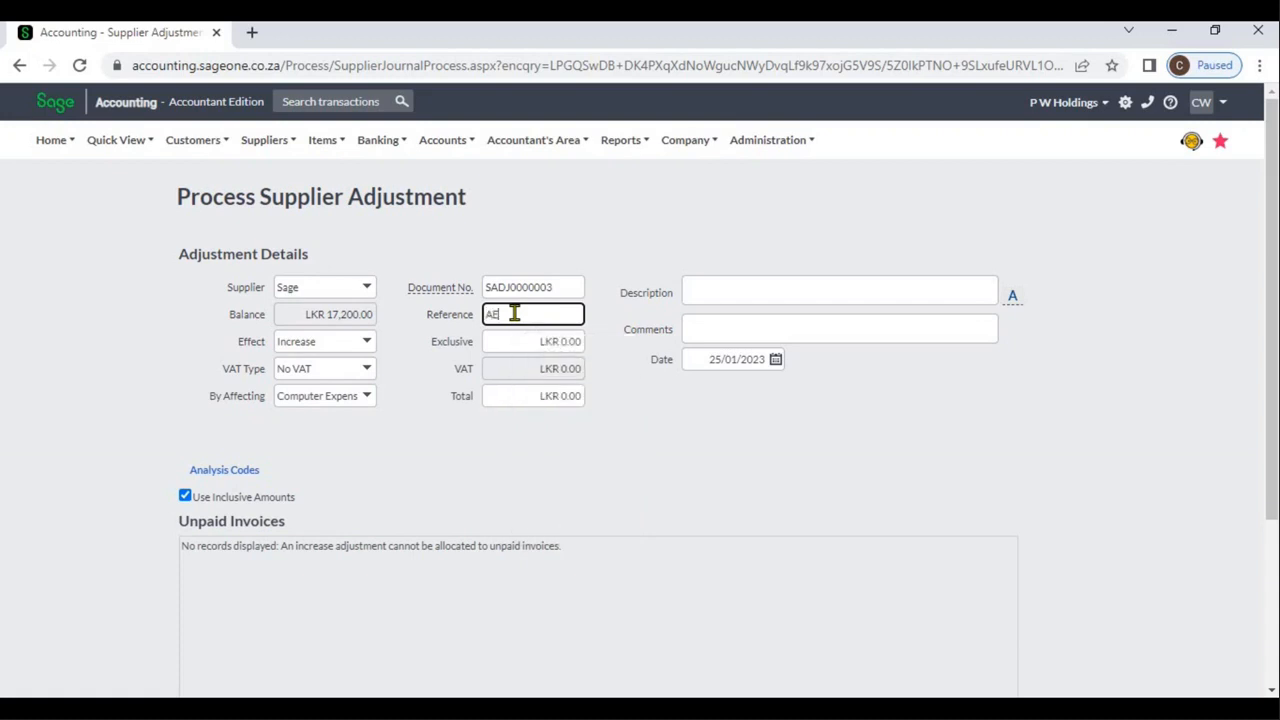
pyautogui.write('001')
pyautogui.click(527, 340)
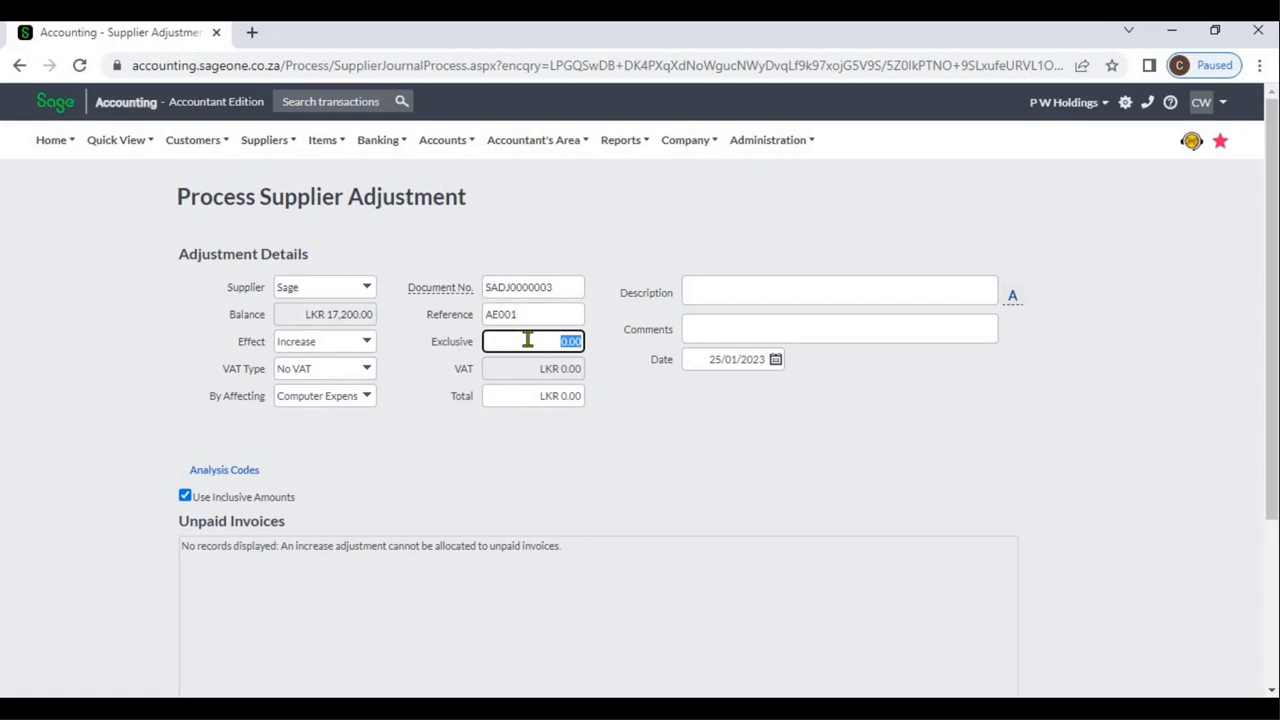
pyautogui.write('40000')
pyautogui.click(686, 426)
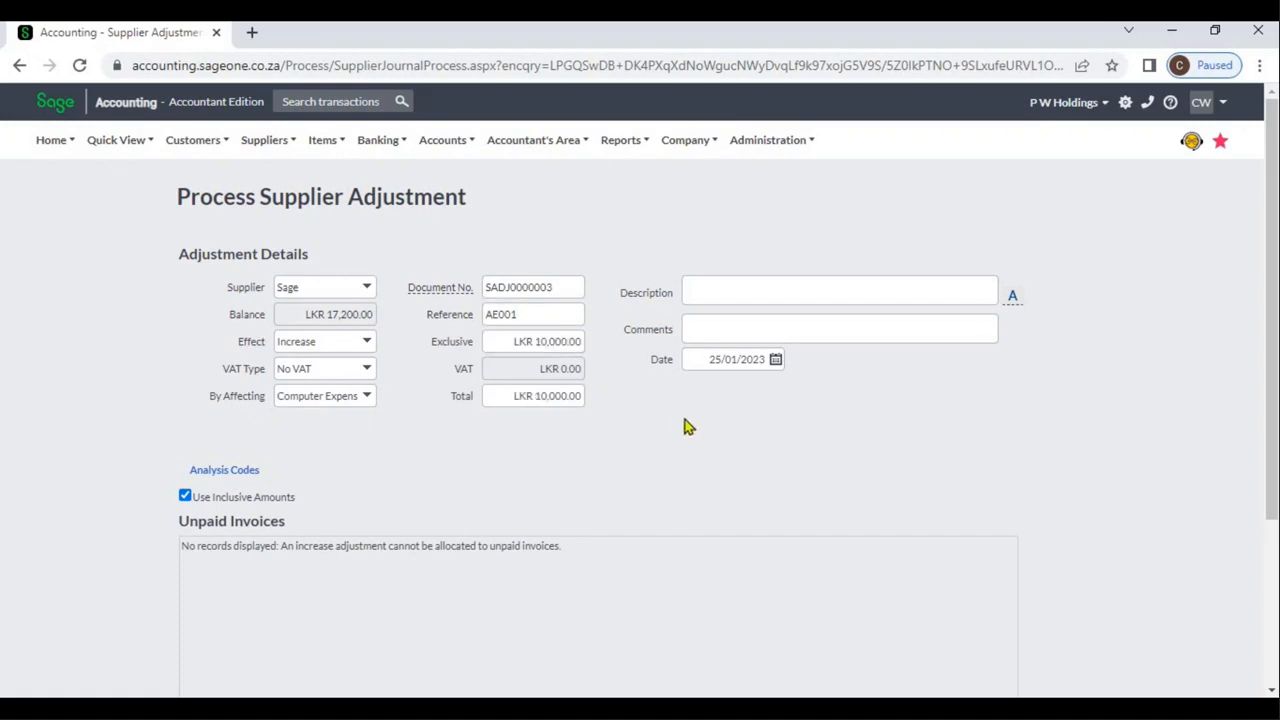
# Enter "Audit Entry" as the description of the supplier adjustment.
pyautogui.click(695, 283)
pyautogui.write('Adj')
pyautogui.write('t')
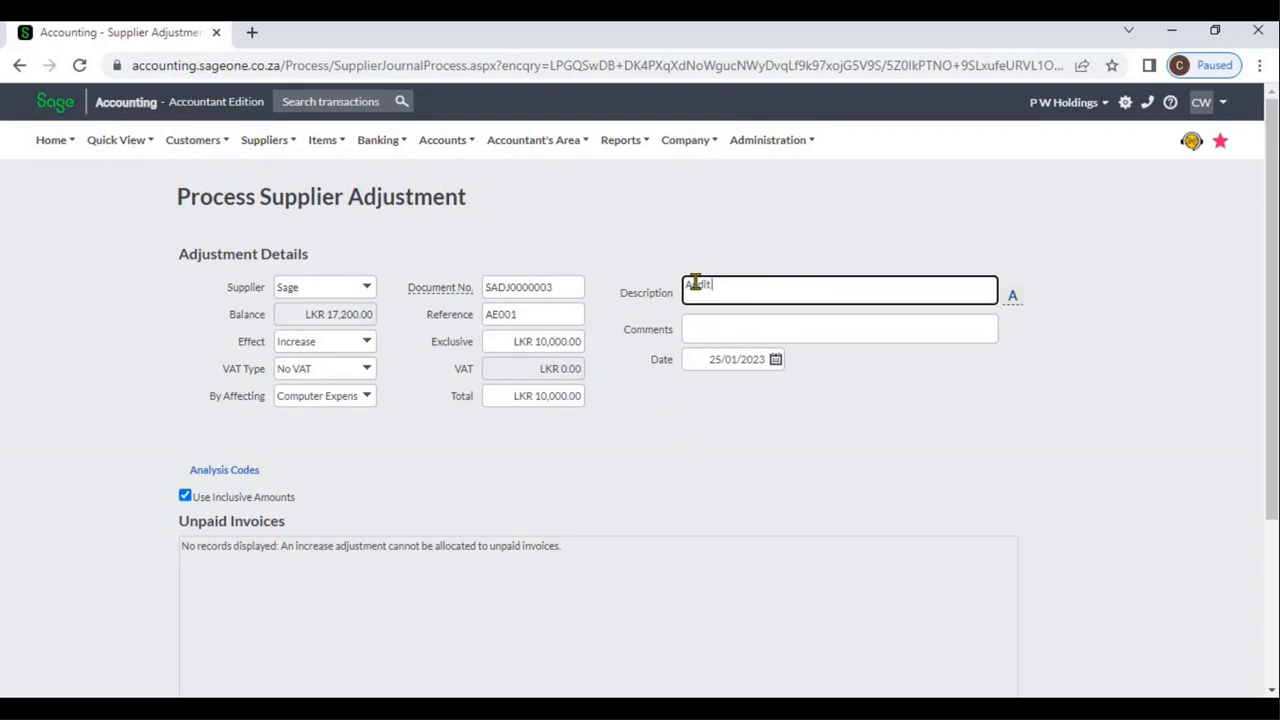
pyautogui.write(' Entry')
# Change the adjustment's effect to Decrease and enter an exclusive amount of 10,000.
pyautogui.scroll(-3, 1275, 588)
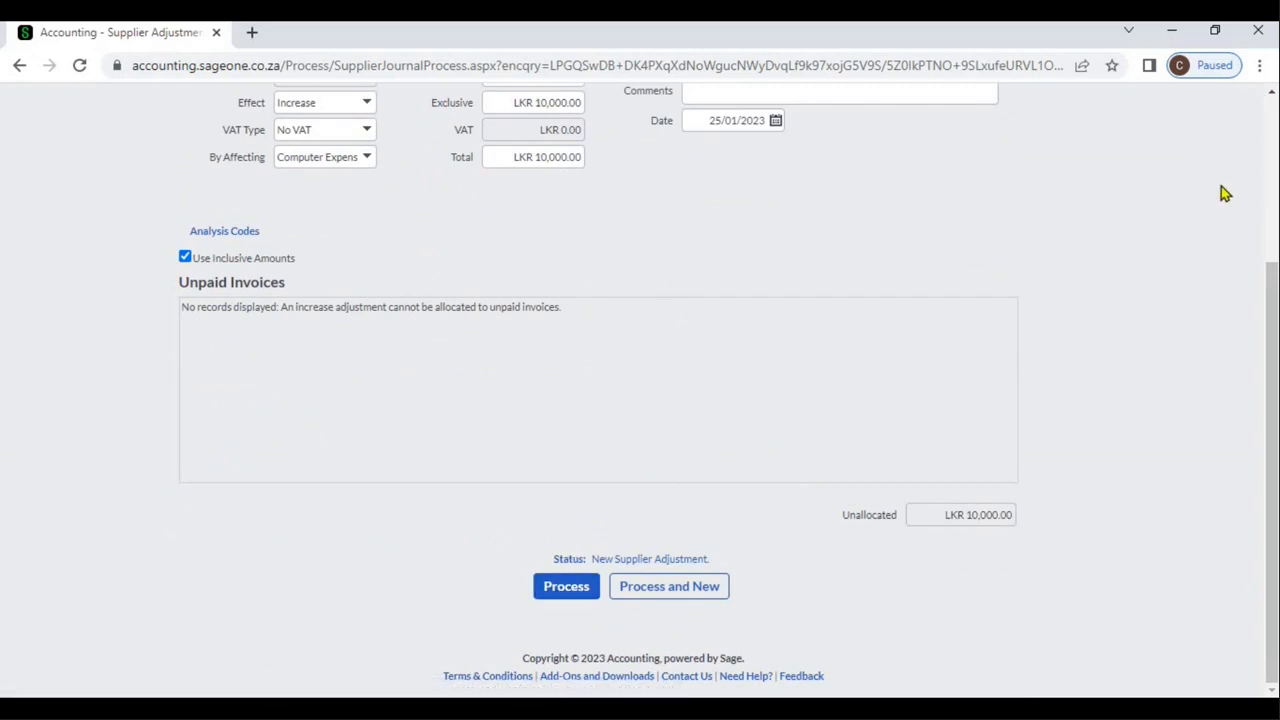
pyautogui.scroll(3, 1277, 145)
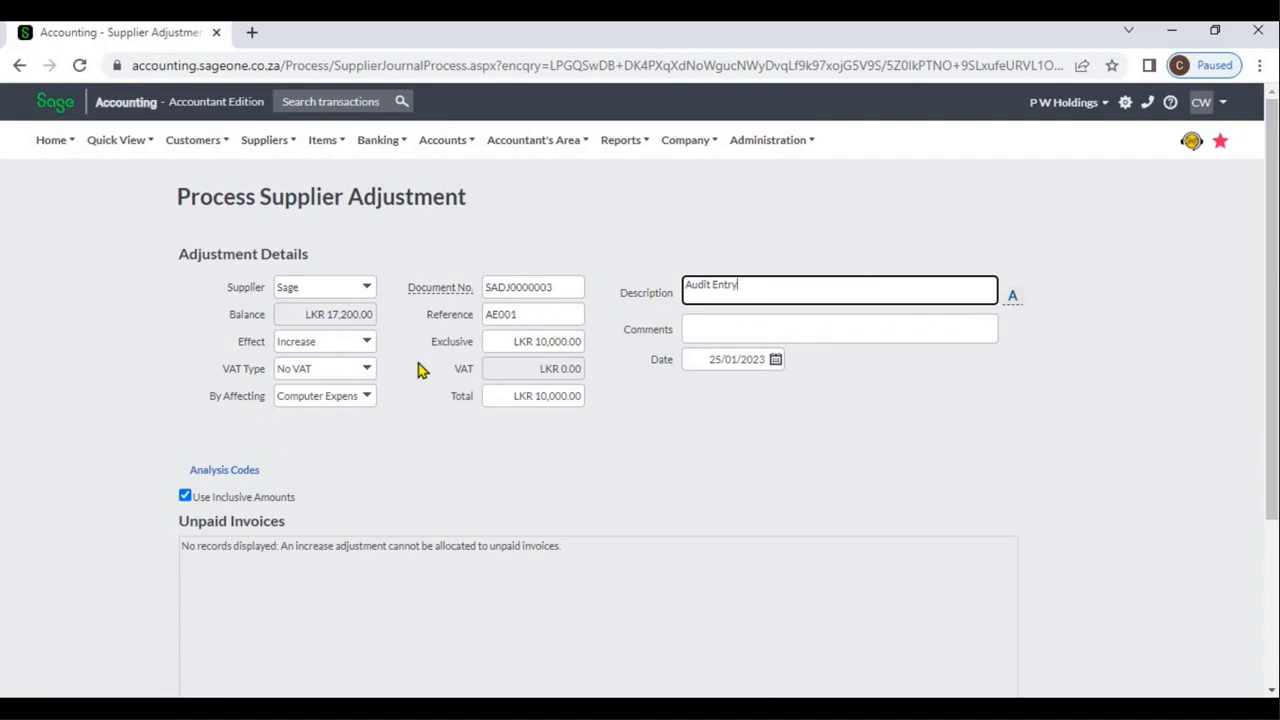
pyautogui.click(368, 344)
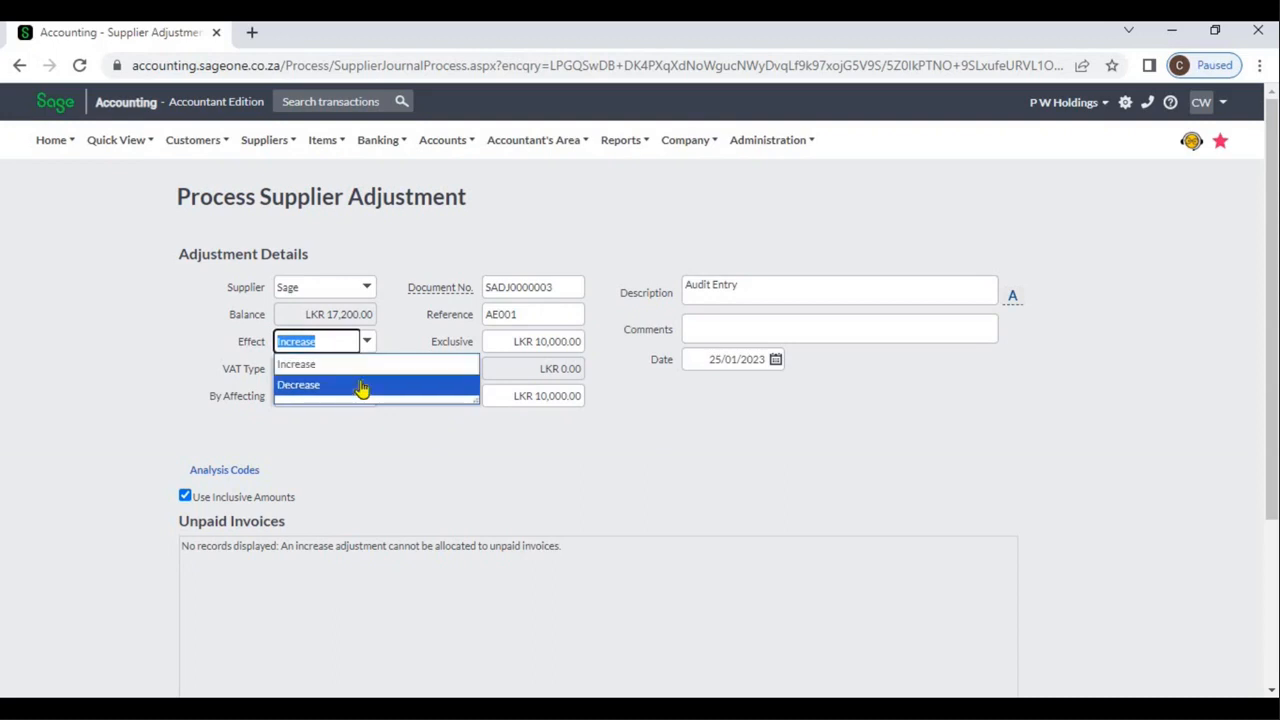
pyautogui.click(362, 387)
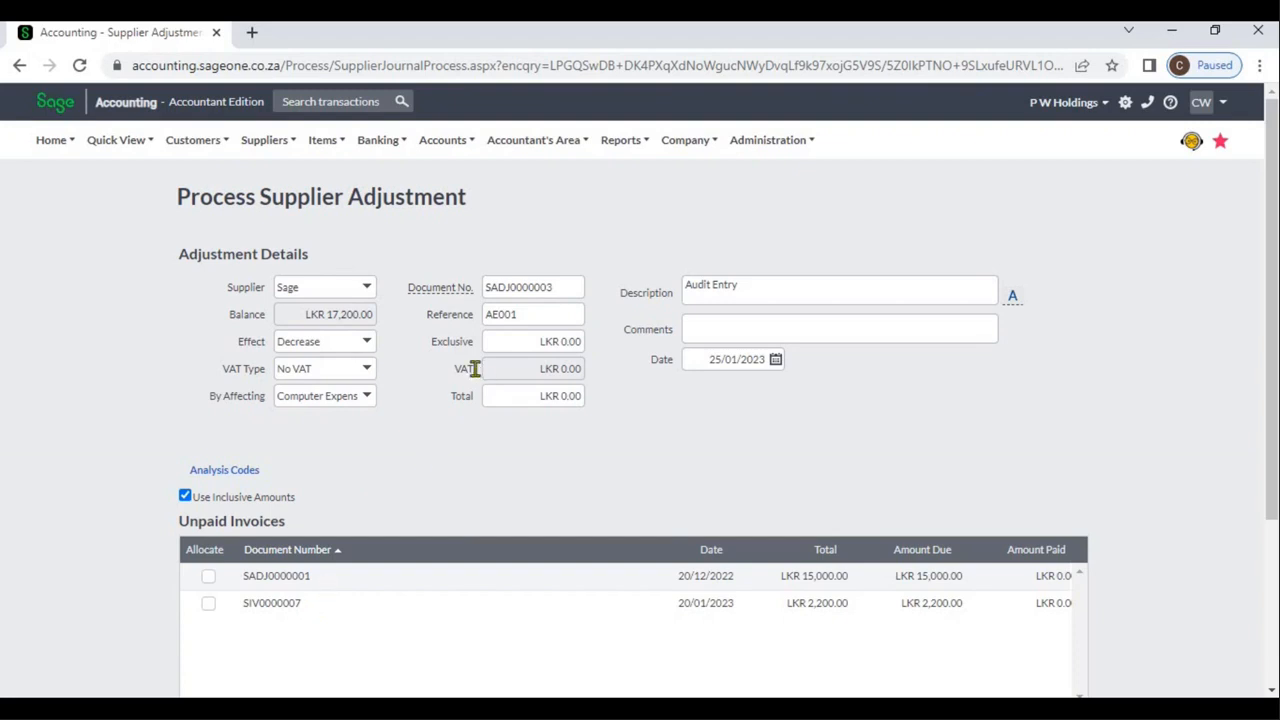
pyautogui.click(522, 342)
pyautogui.write('10000')
pyautogui.click(508, 497)
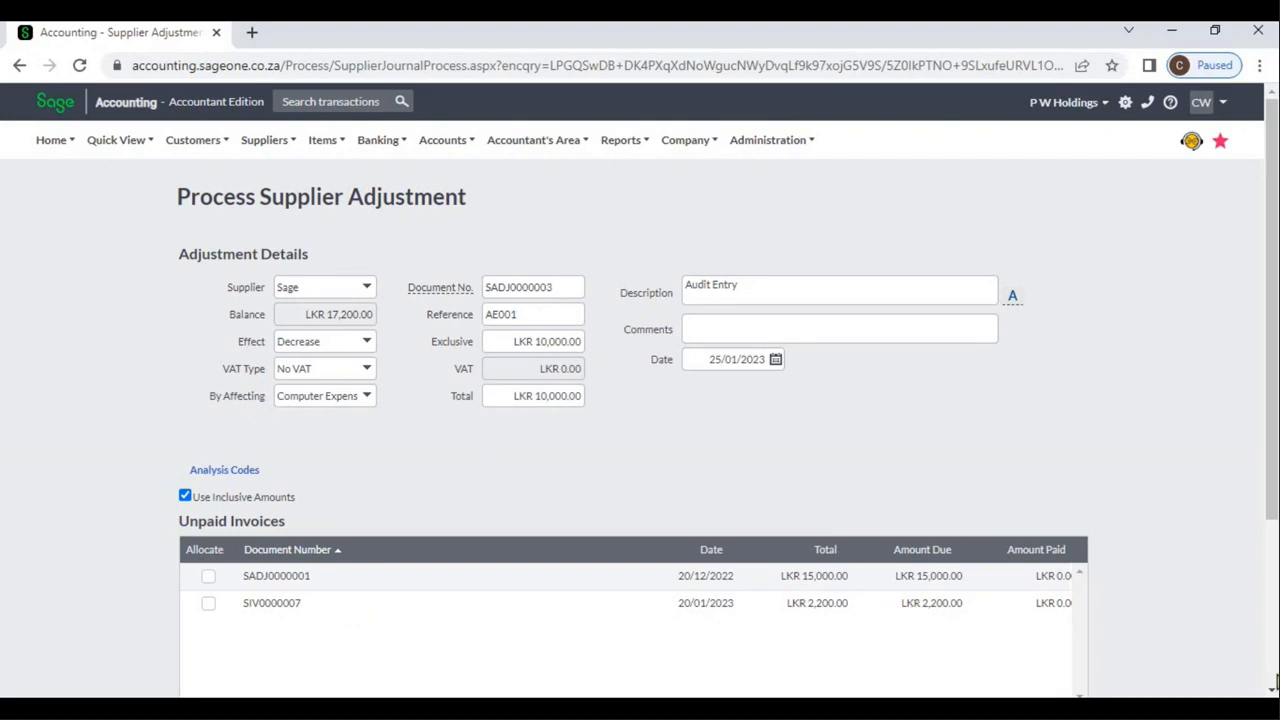
# Process the completed supplier adjustment for Sage without allocating it to any unpaid invoice.
pyautogui.scroll(-3, 820, 619)
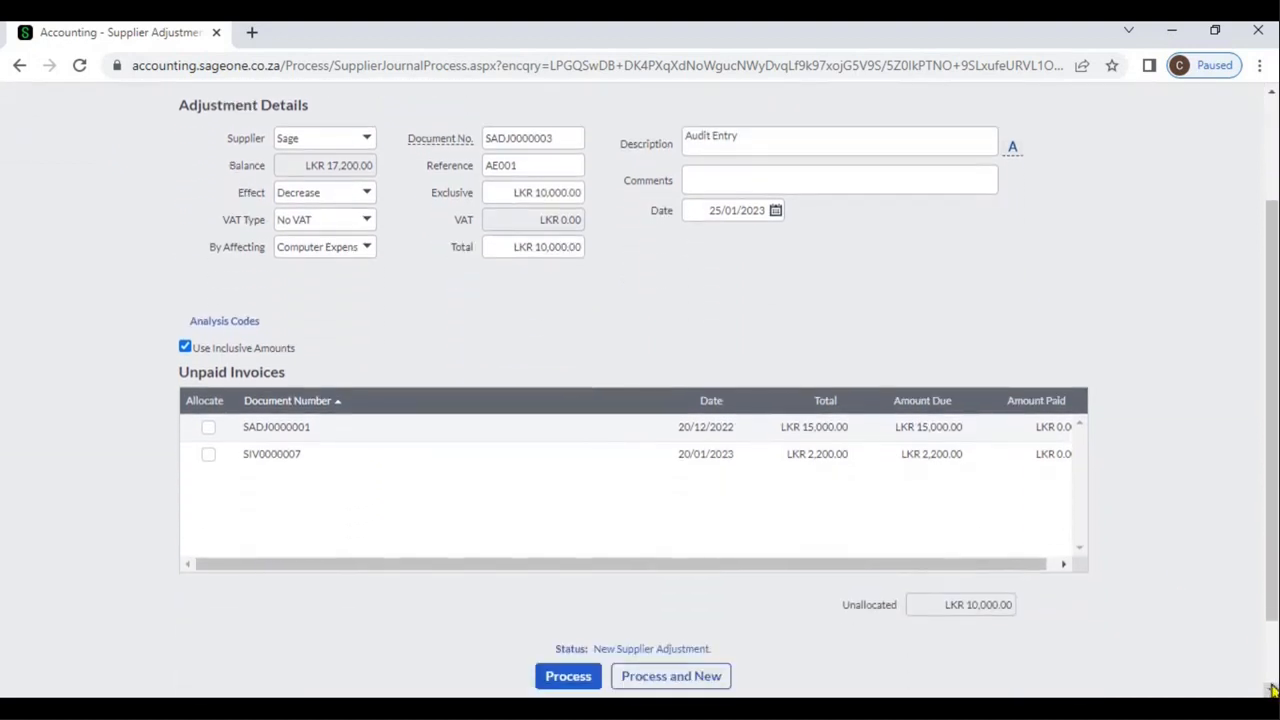
pyautogui.click(566, 601)
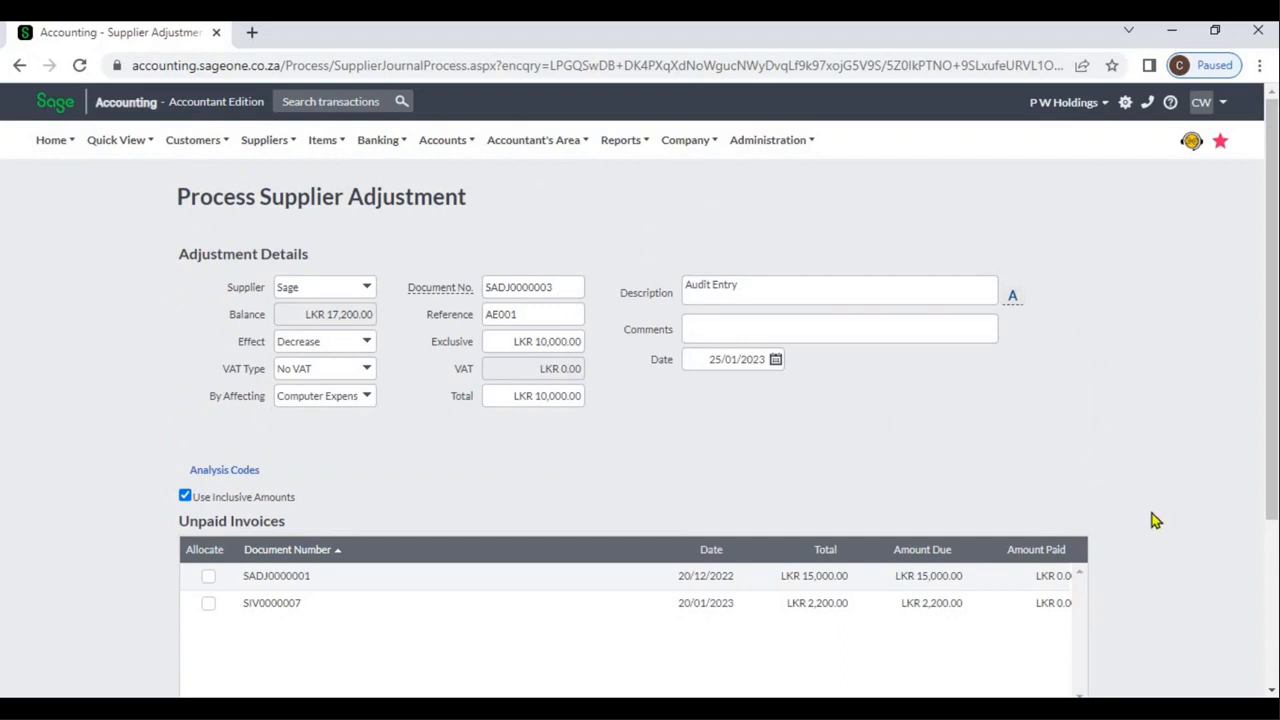
pyautogui.click(1273, 584)
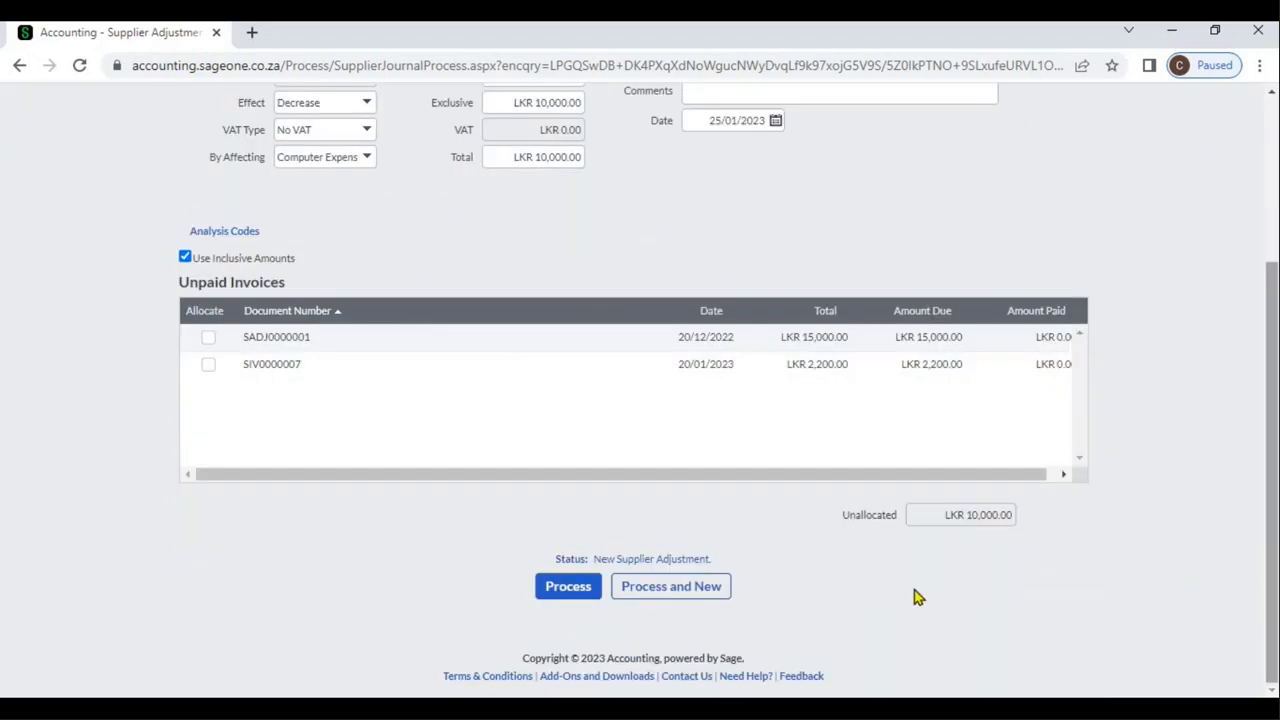
pyautogui.click(582, 585)
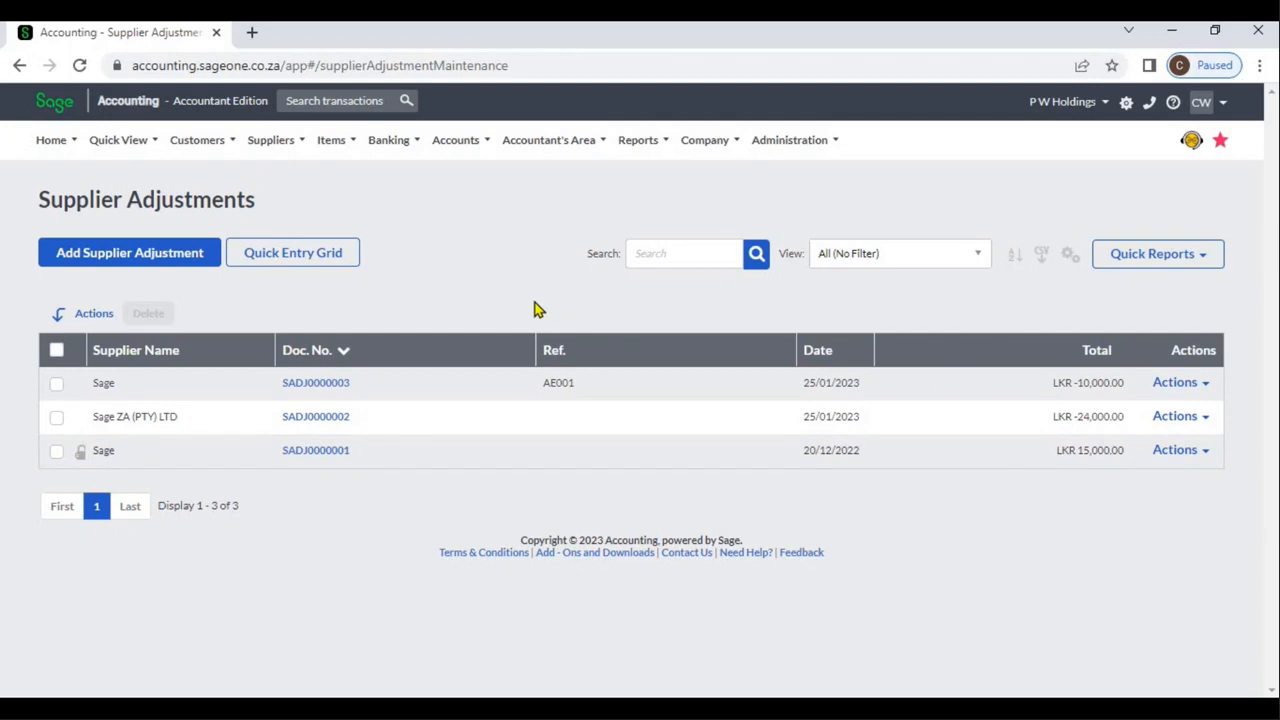
# Open the Quick Entry Grid for supplier adjustments and select Sage as the supplier in the first row.
pyautogui.click(262, 270)
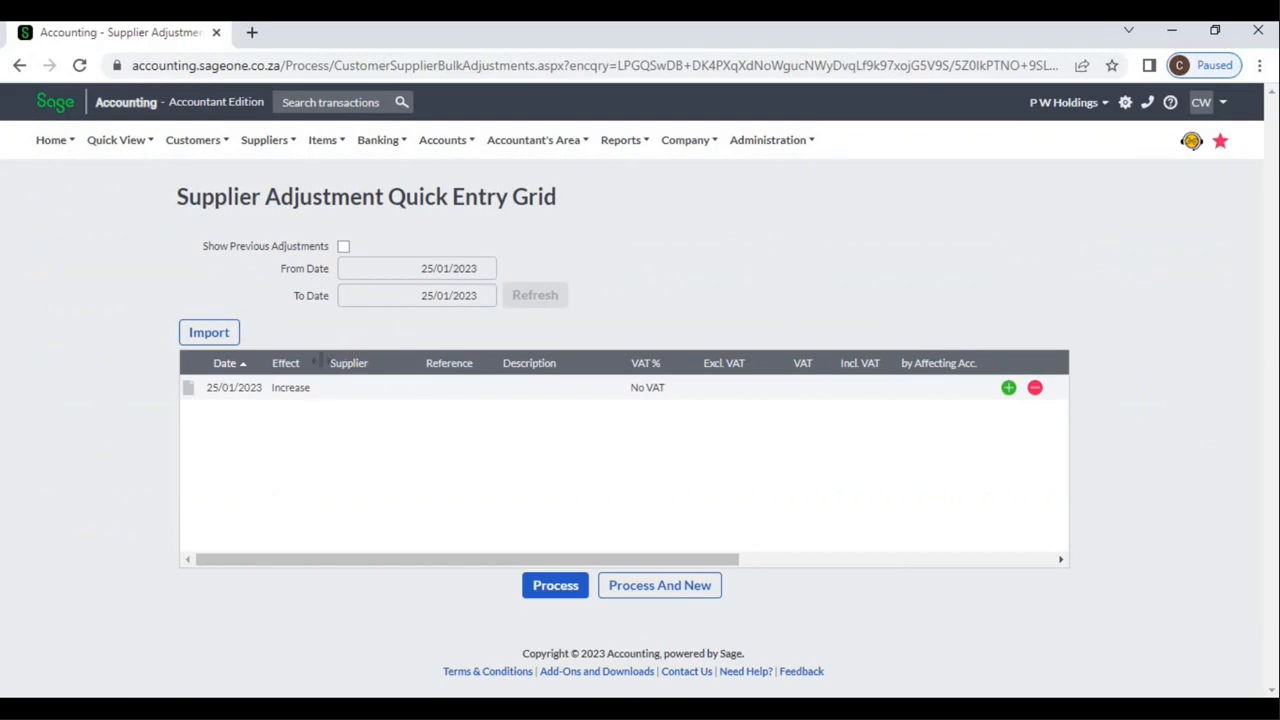
pyautogui.click(305, 390)
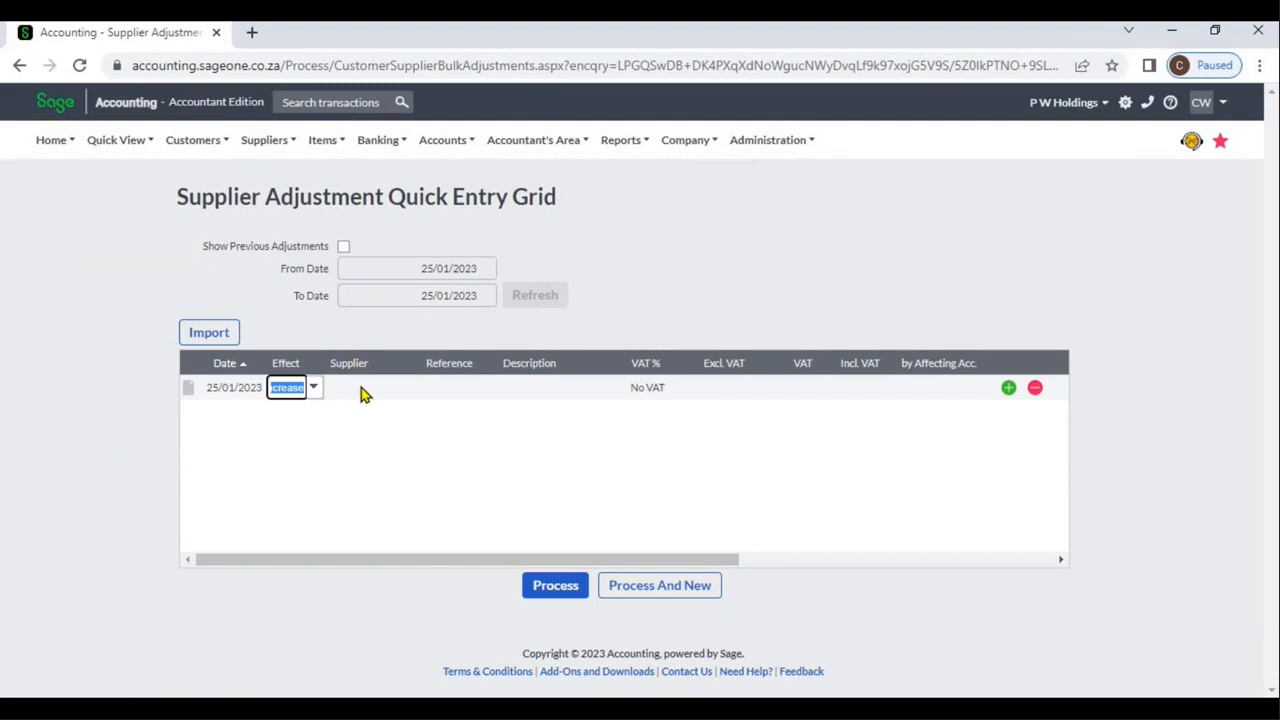
pyautogui.click(362, 390)
pyautogui.click(290, 388)
pyautogui.click(260, 385)
pyautogui.click(314, 389)
pyautogui.click(315, 389)
pyautogui.click(409, 395)
pyautogui.click(409, 396)
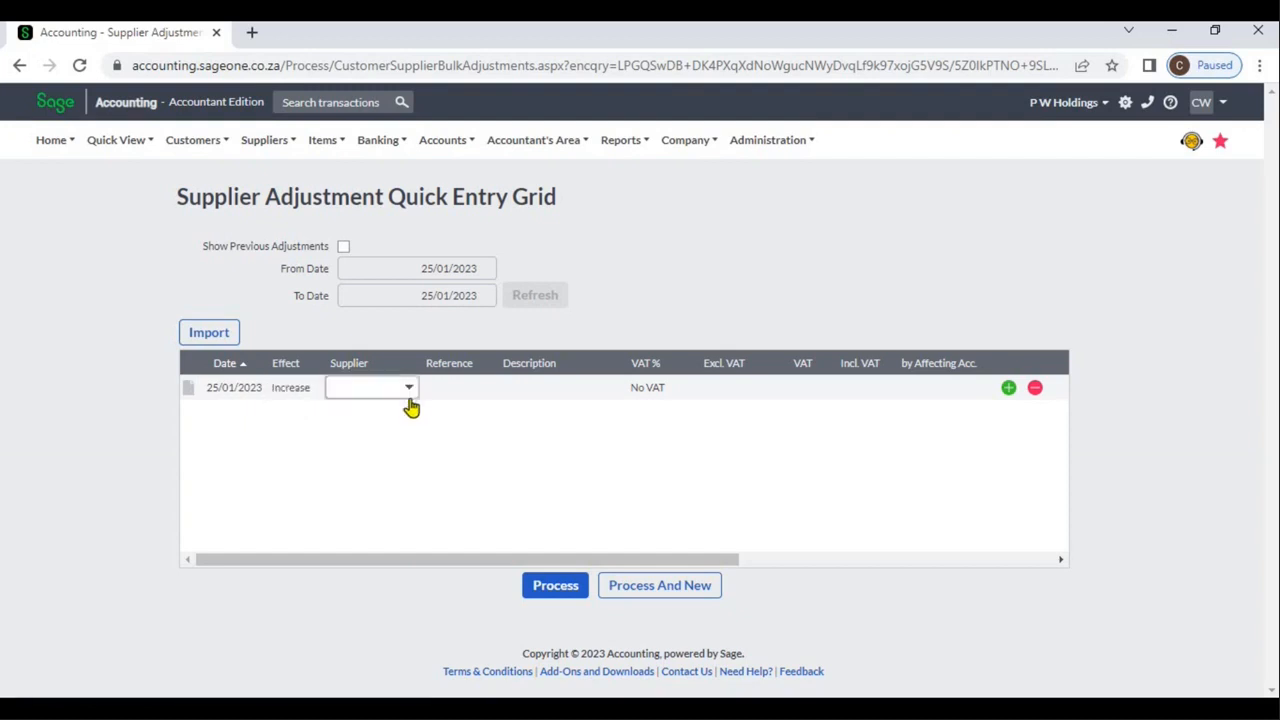
pyautogui.click(409, 389)
pyautogui.click(401, 432)
# Complete the first grid row for Sage with an exclusive amount of 1,000 and Accounting Fees as the affecting account.
pyautogui.click(449, 390)
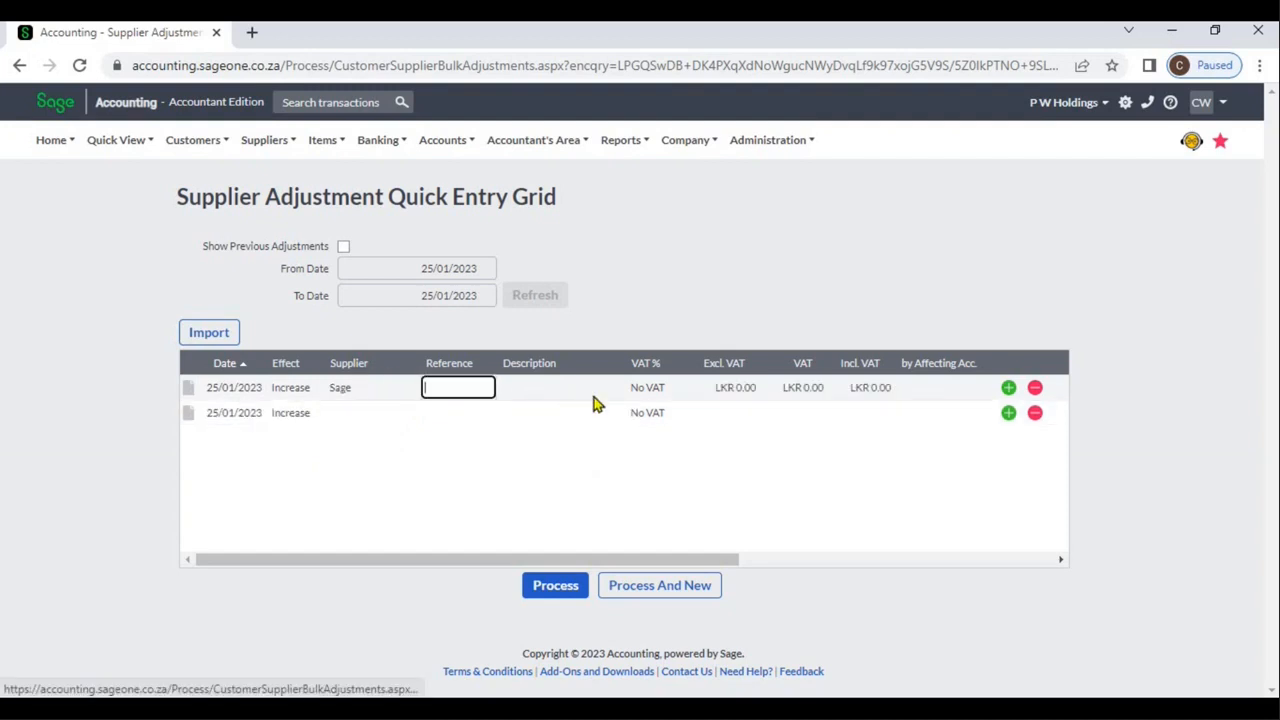
pyautogui.click(546, 388)
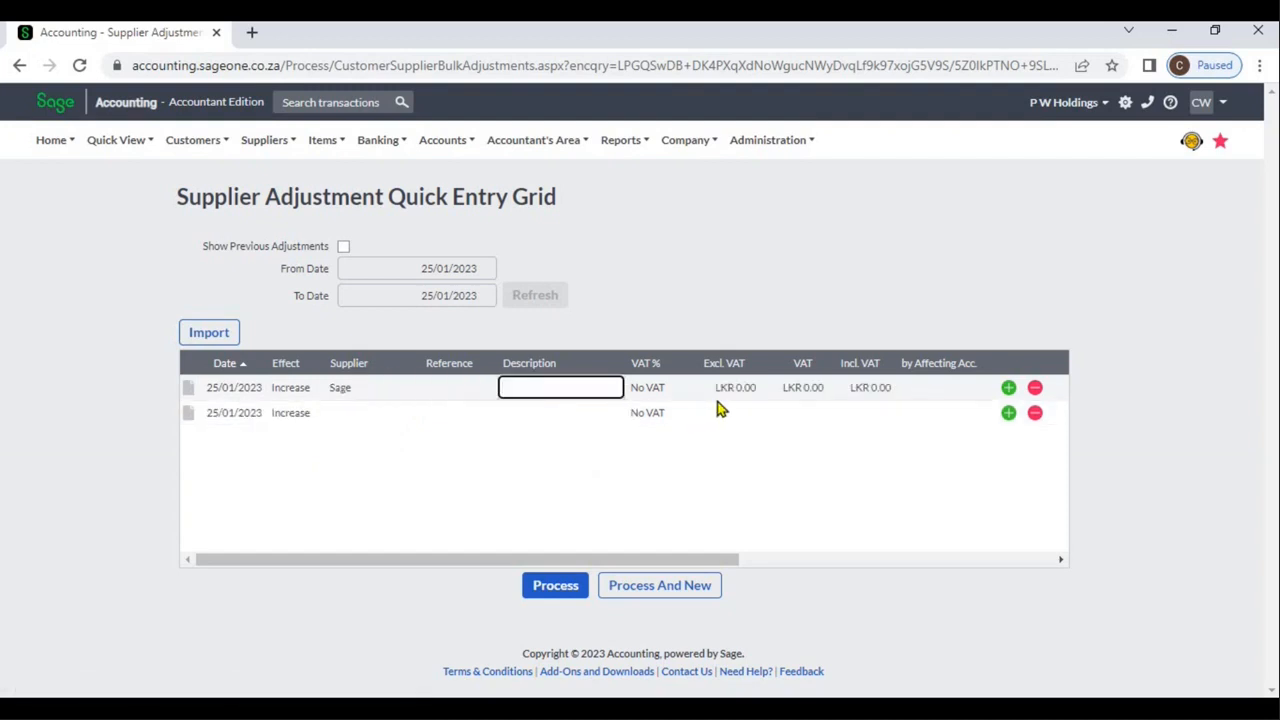
pyautogui.click(717, 390)
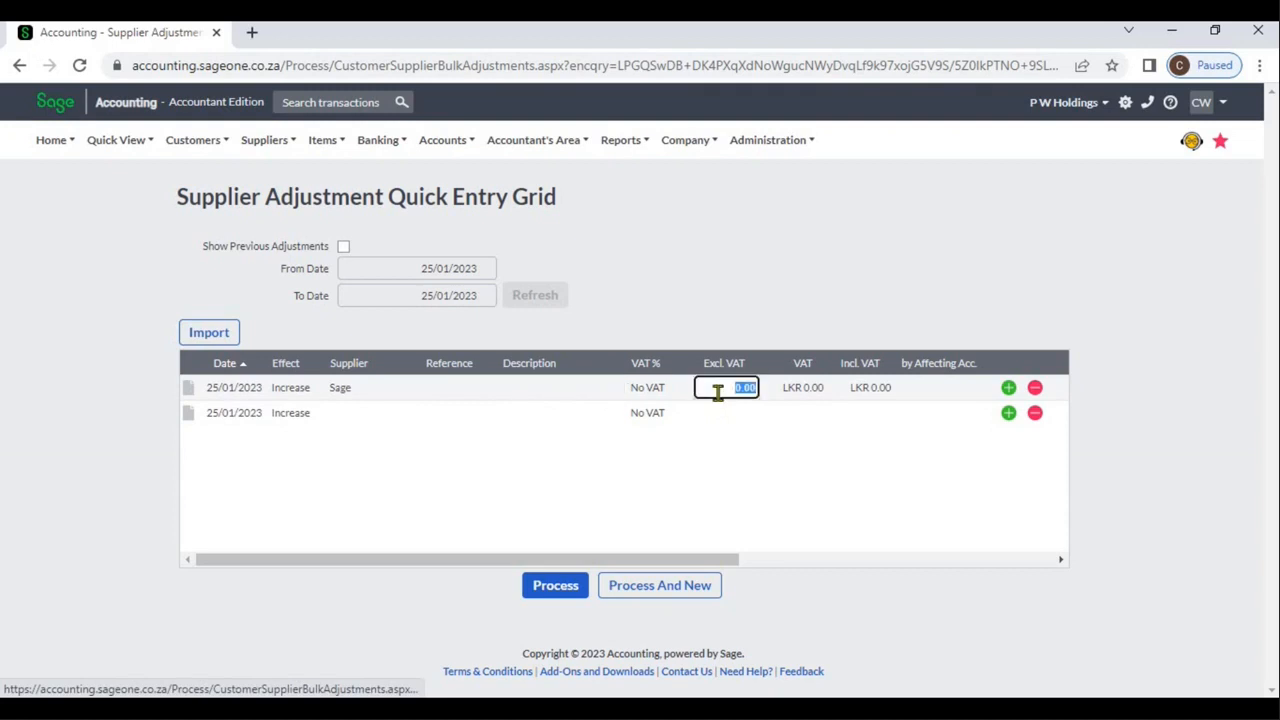
pyautogui.write('1000')
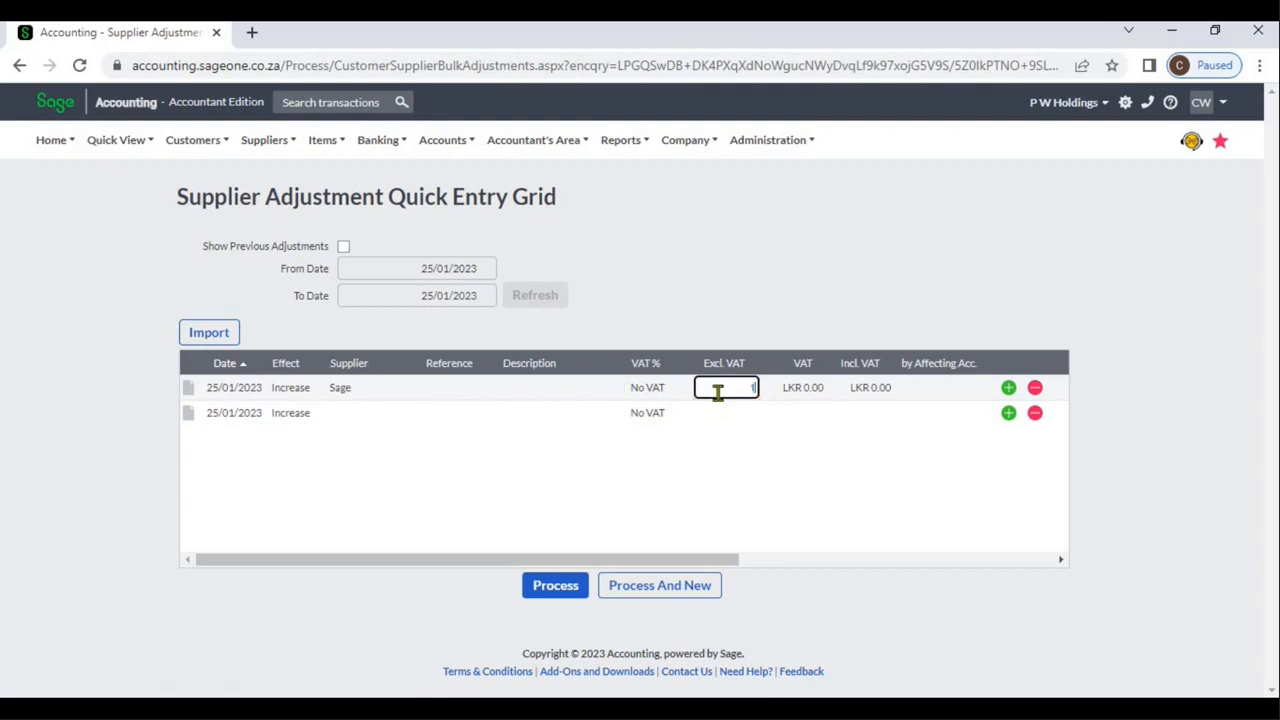
pyautogui.click(840, 277)
pyautogui.click(966, 387)
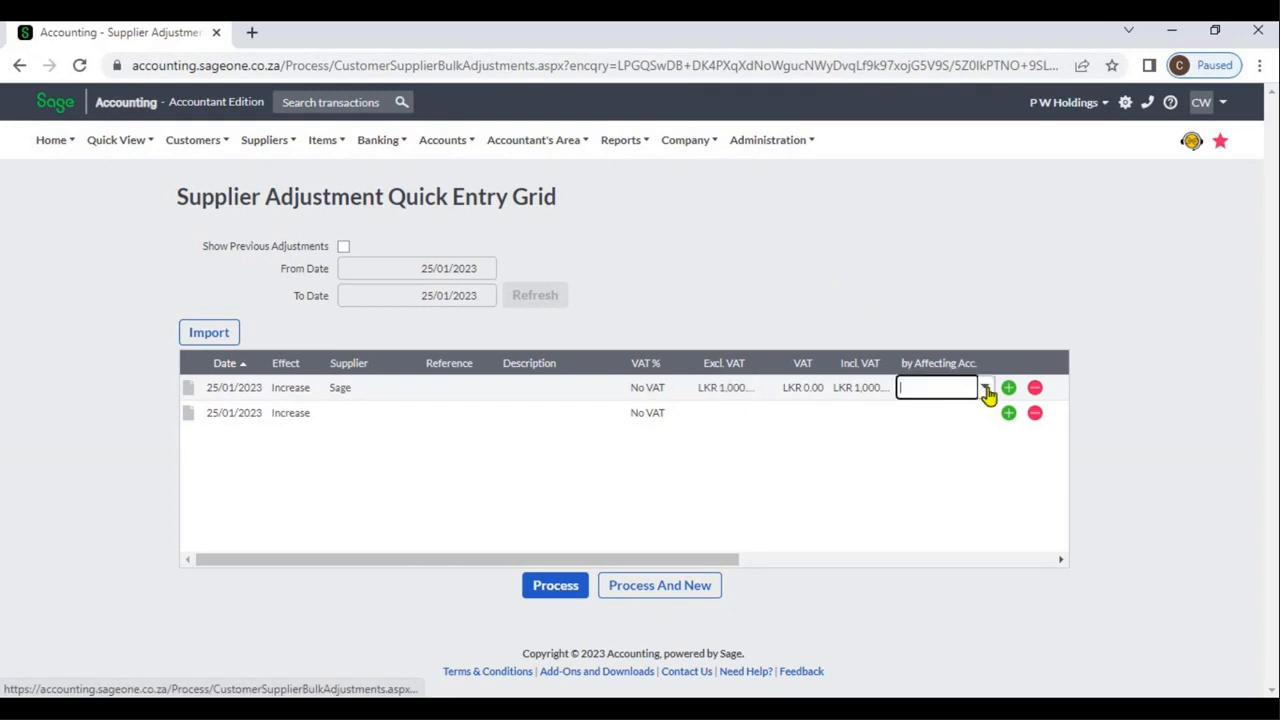
pyautogui.click(986, 391)
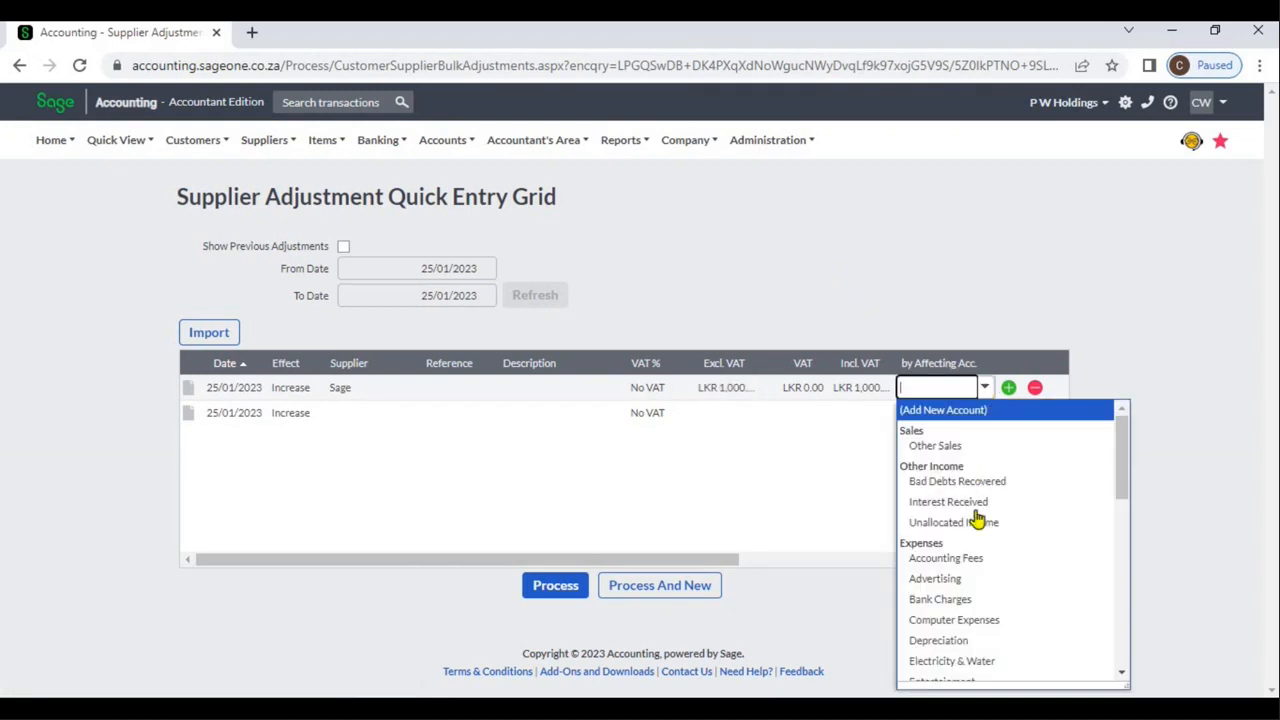
pyautogui.click(975, 556)
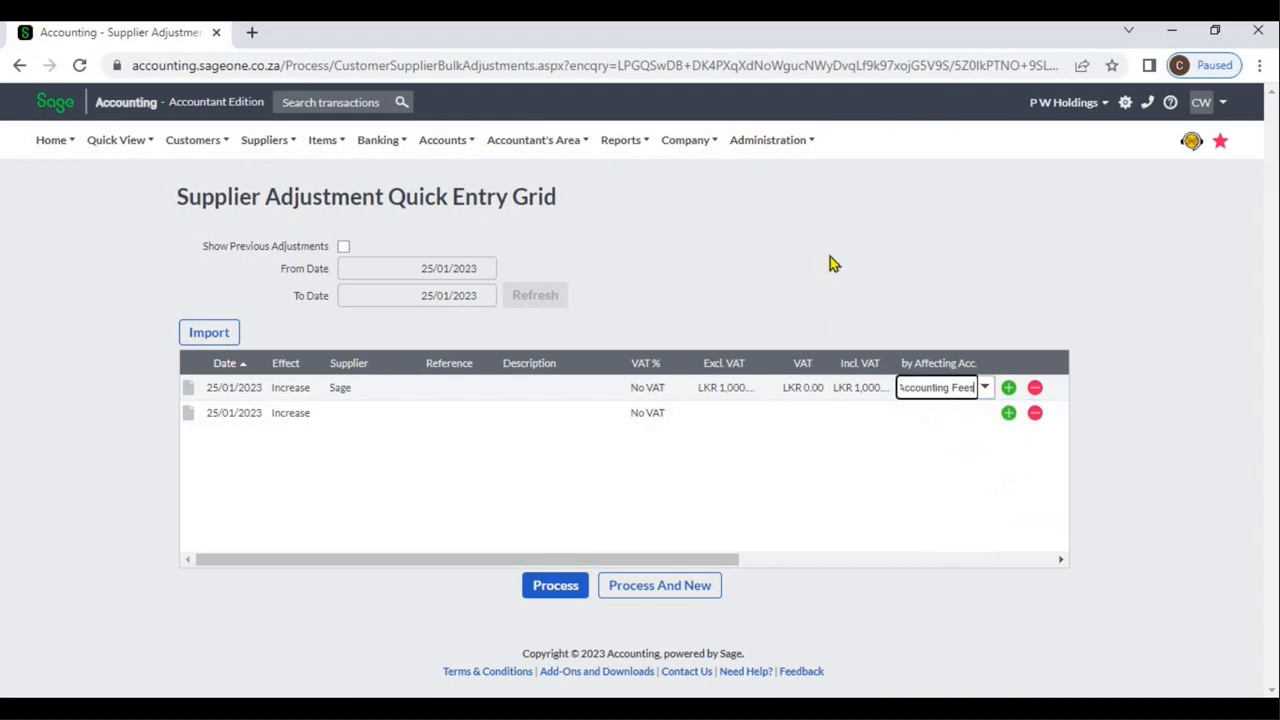
# Set the second grid row's effect to Decrease and choose Sage ZA (PTY) LTD as its supplier.
pyautogui.click(310, 414)
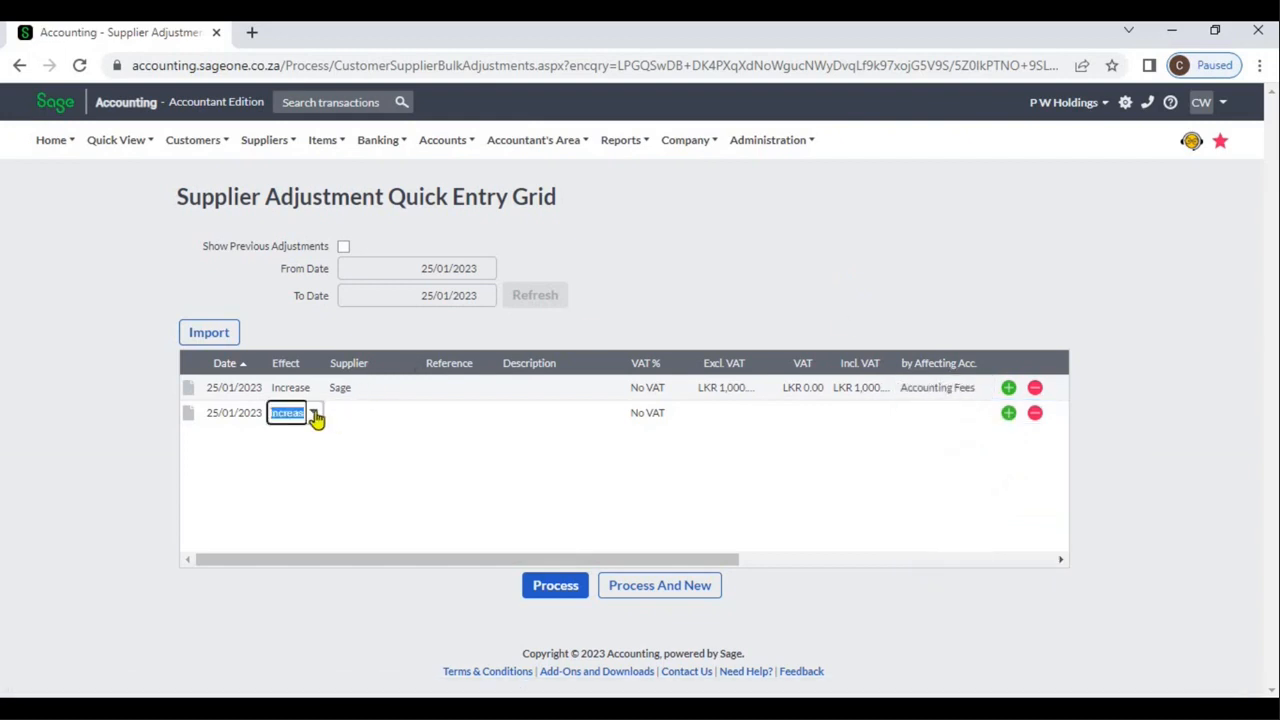
pyautogui.click(314, 416)
pyautogui.click(317, 457)
pyautogui.click(358, 416)
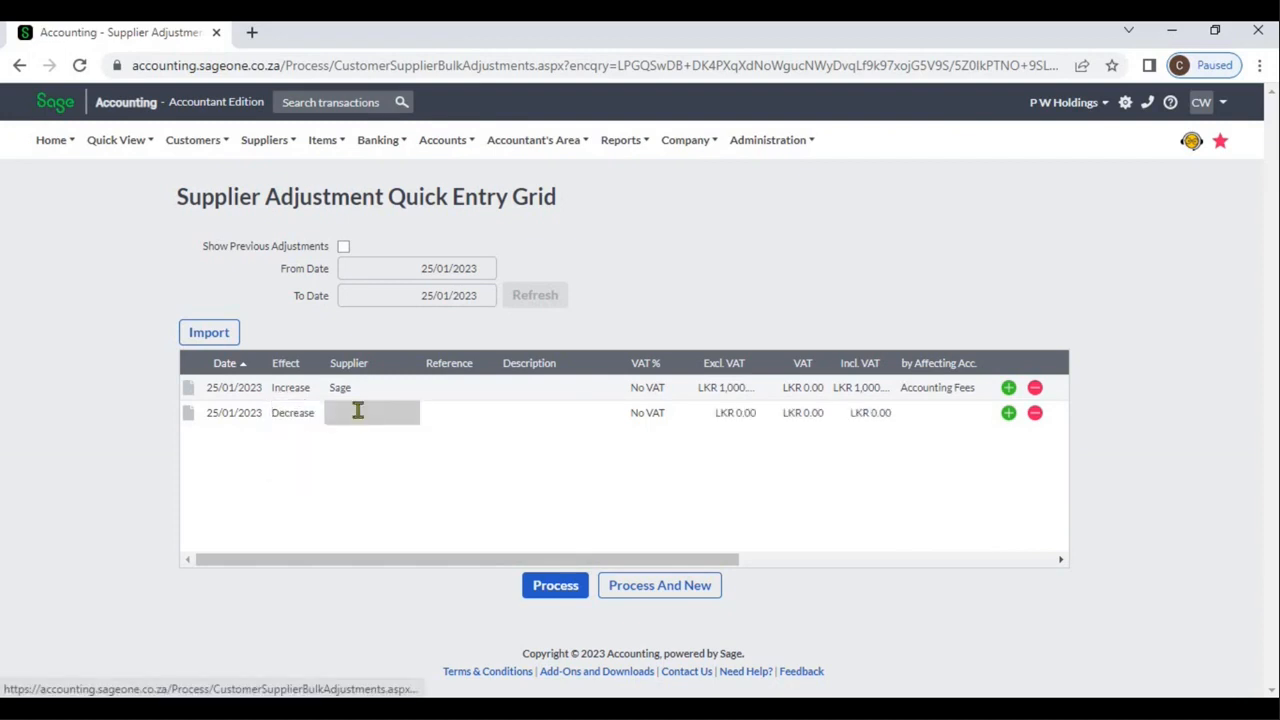
pyautogui.click(408, 420)
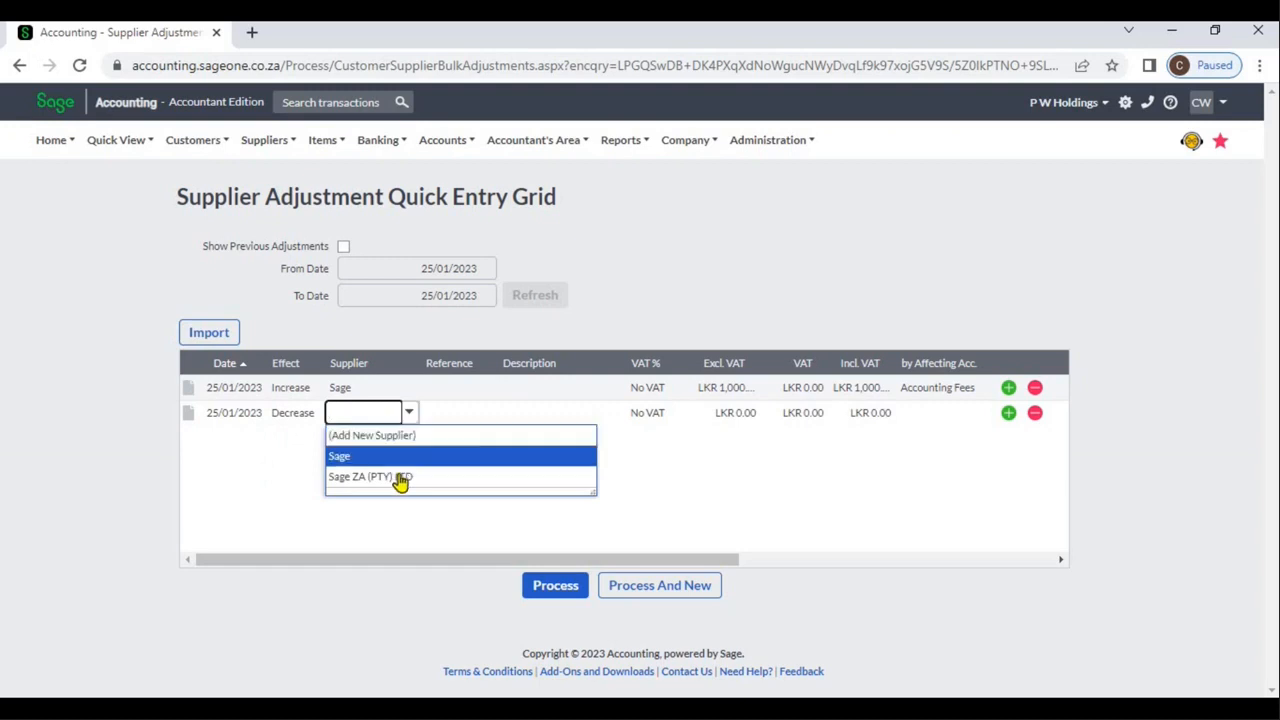
pyautogui.click(400, 479)
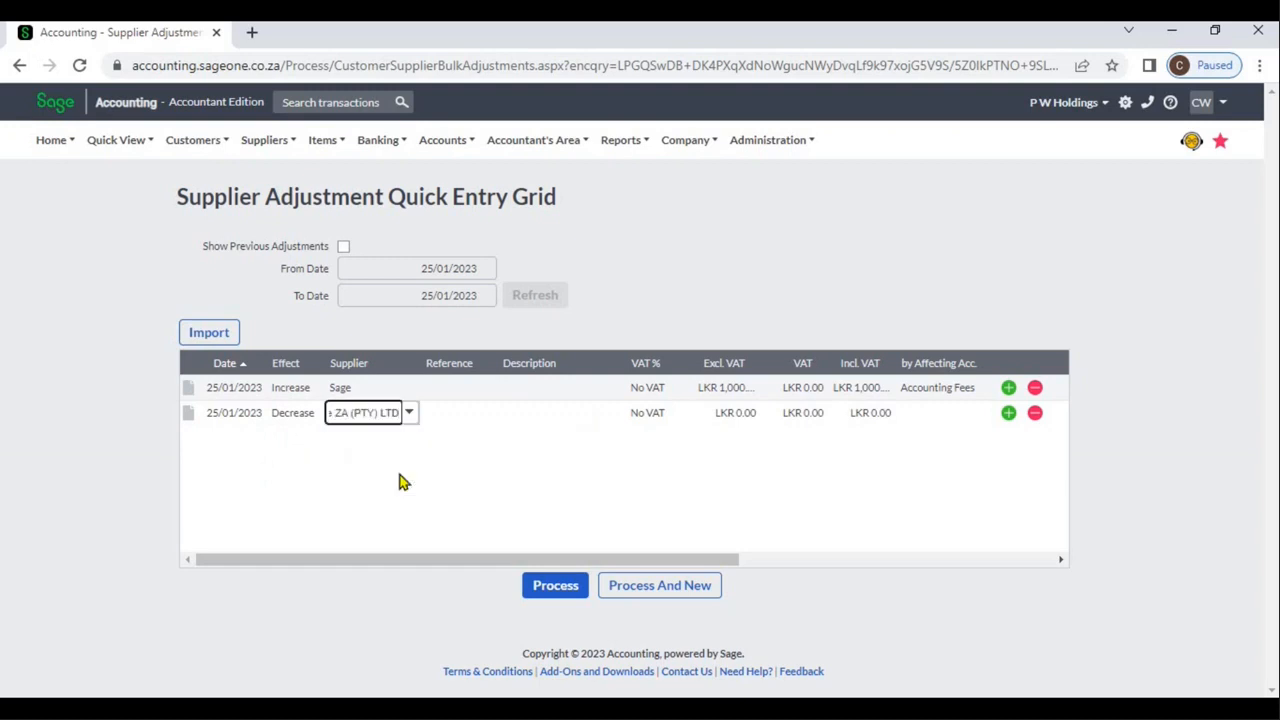
# Enter an exclusive amount of 2,000 in the Sage ZA (PTY) LTD row and choose Advertising as the affecting account.
pyautogui.press('Tab')
pyautogui.press('Tab')
pyautogui.press('Tab')
pyautogui.press('Tab')
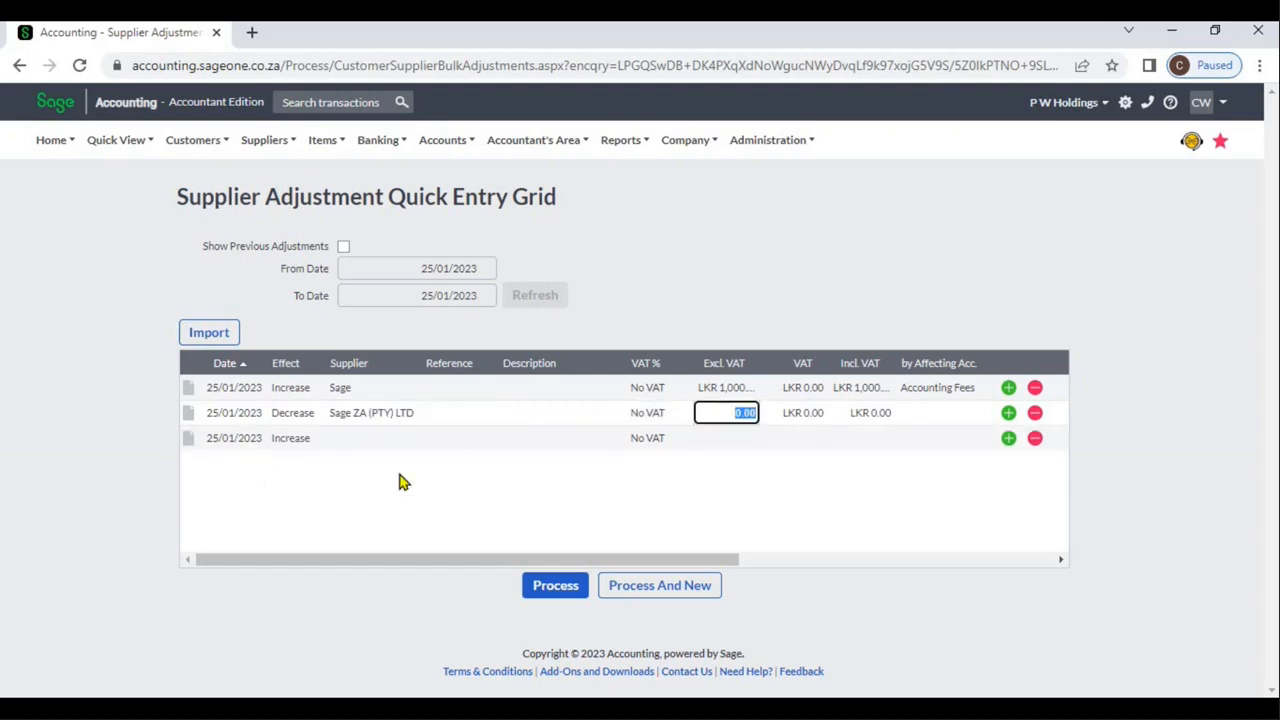
pyautogui.write('2000')
pyautogui.click(903, 428)
pyautogui.click(925, 416)
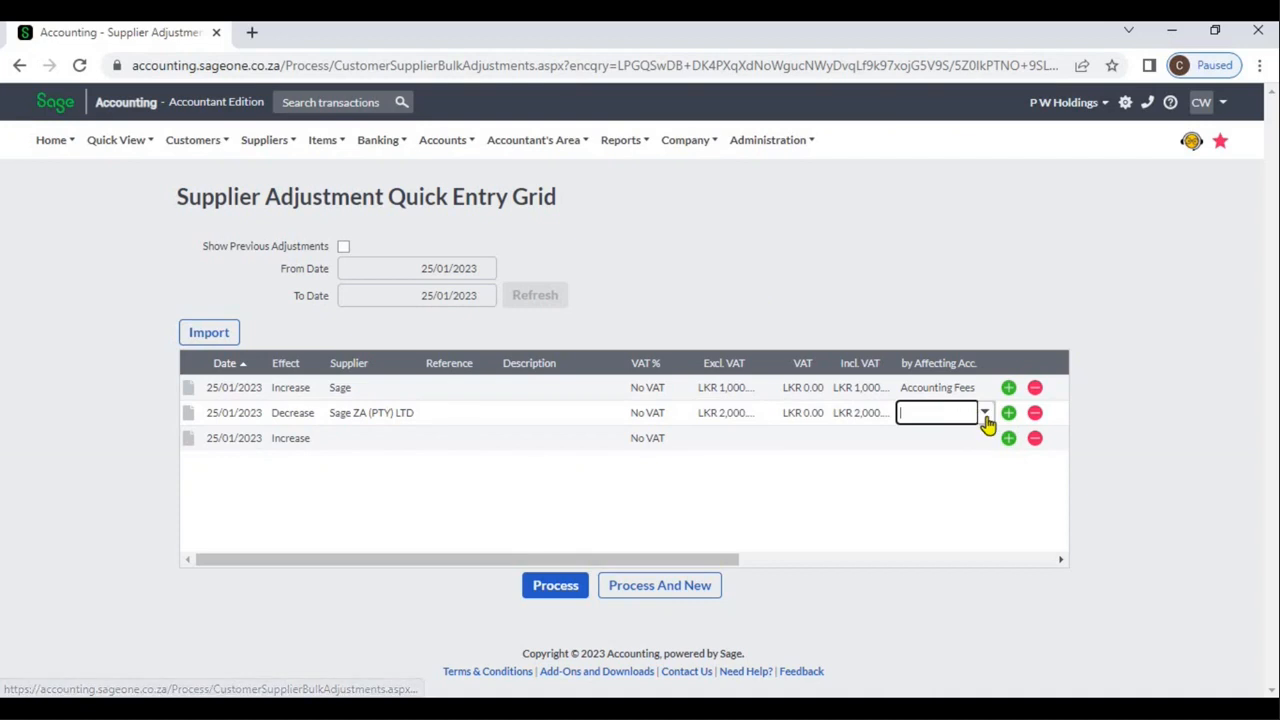
pyautogui.click(986, 418)
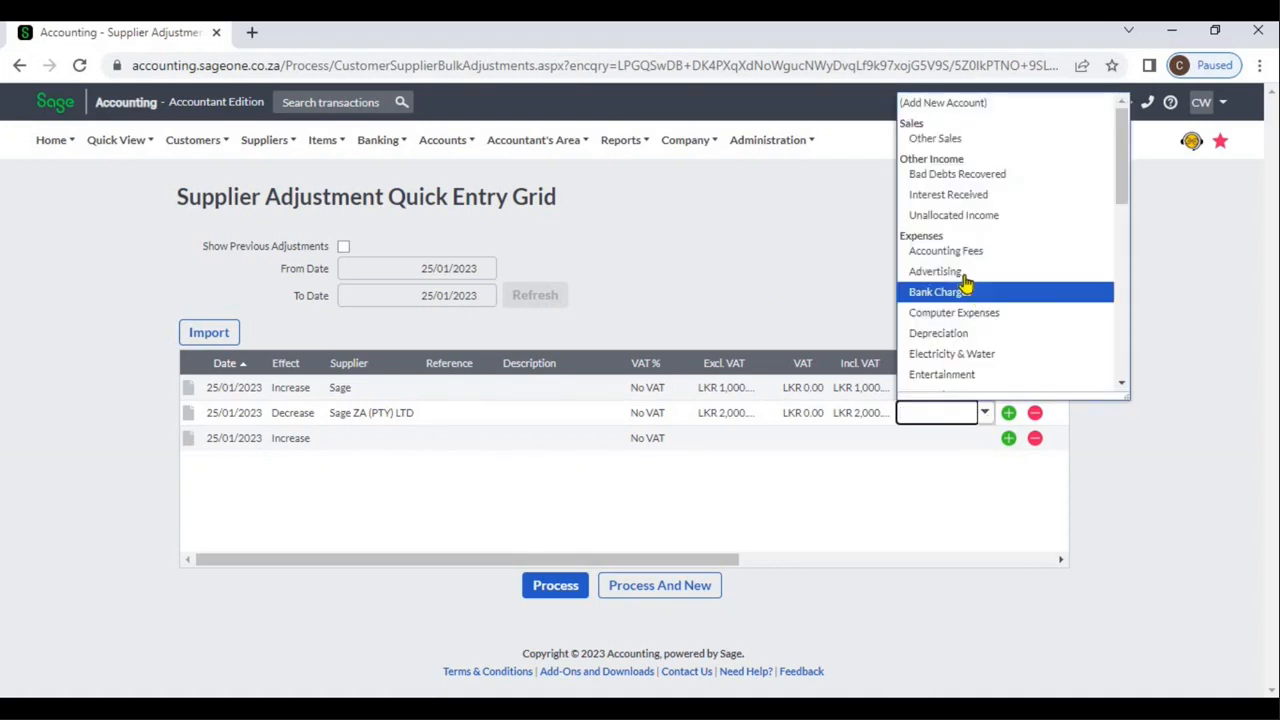
pyautogui.click(962, 276)
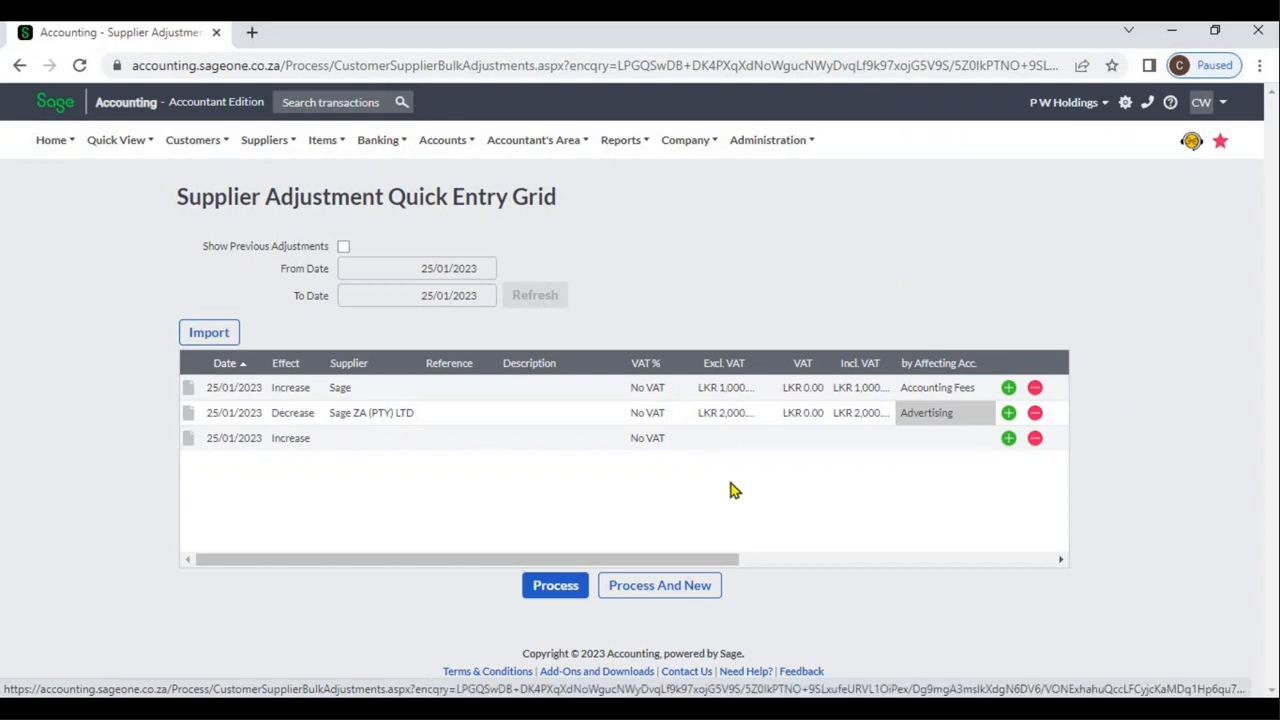
# Add three more blank lines to the grid below the two completed adjustments.
pyautogui.click(1008, 439)
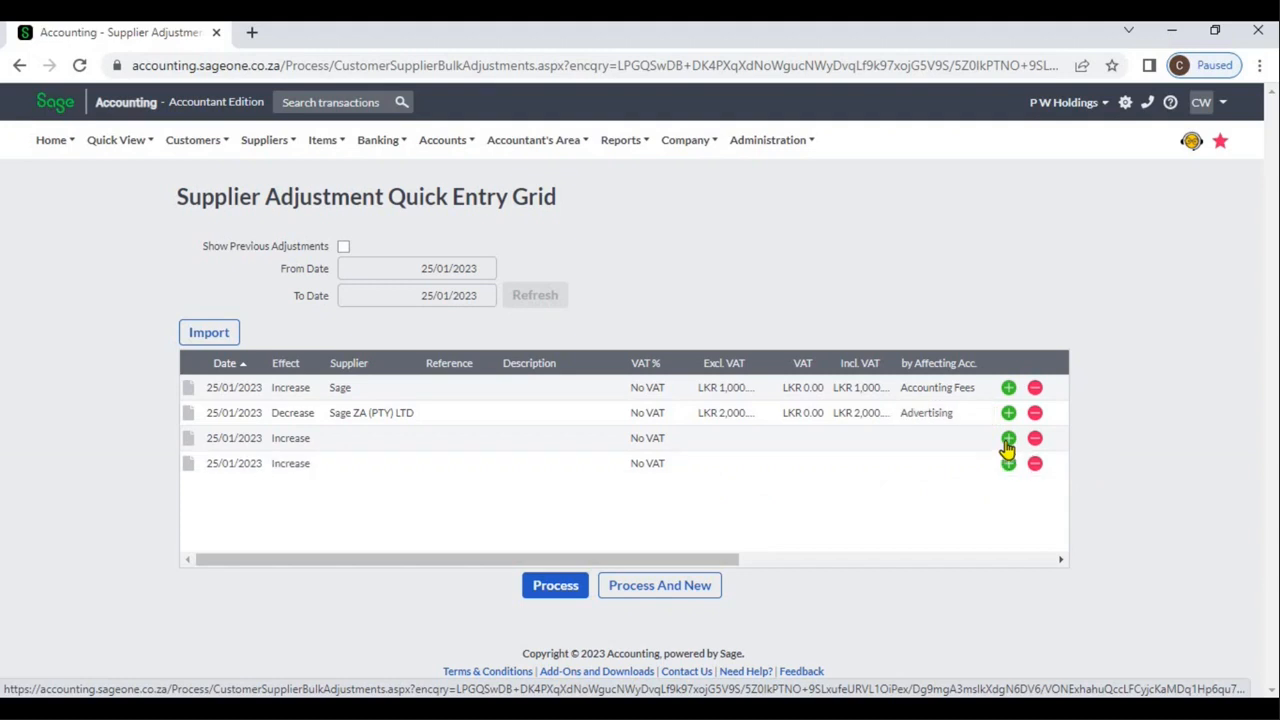
pyautogui.click(1007, 440)
pyautogui.click(1007, 440)
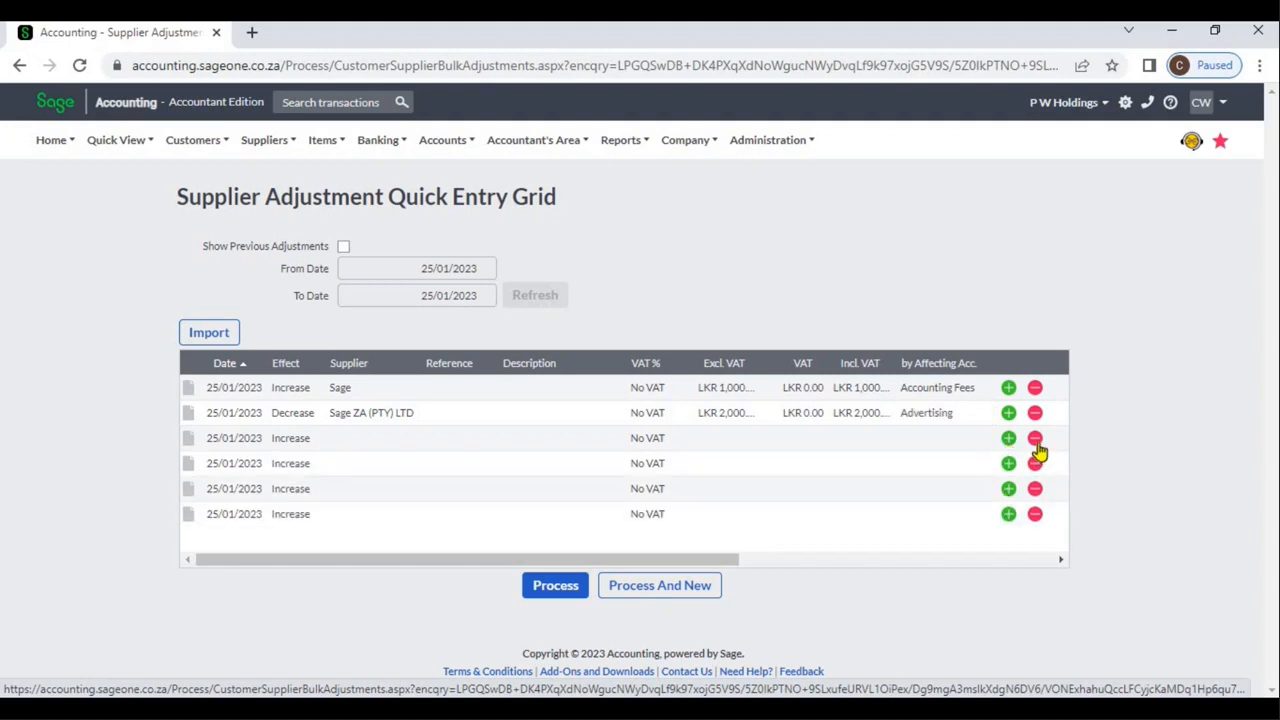
pyautogui.click(1036, 441)
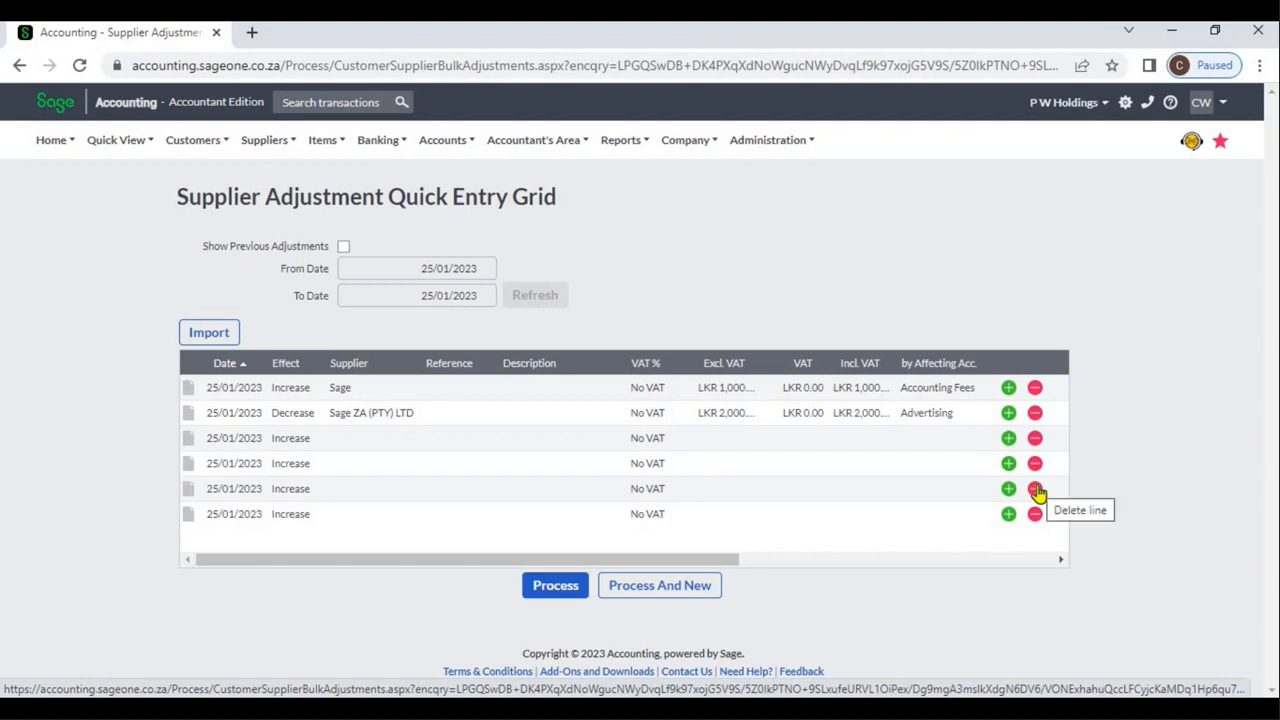
# Assign Project 1 to the first adjustment row in the Projects column.
pyautogui.click(1022, 563)
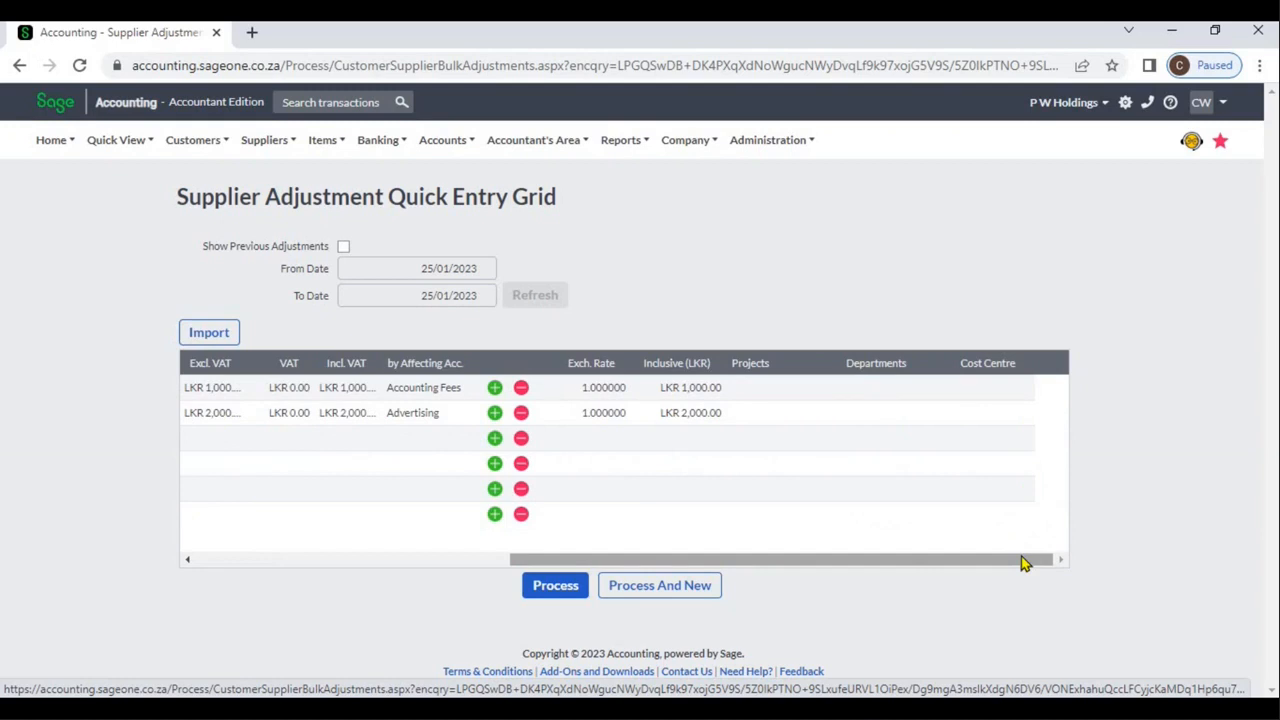
pyautogui.click(785, 386)
pyautogui.click(829, 390)
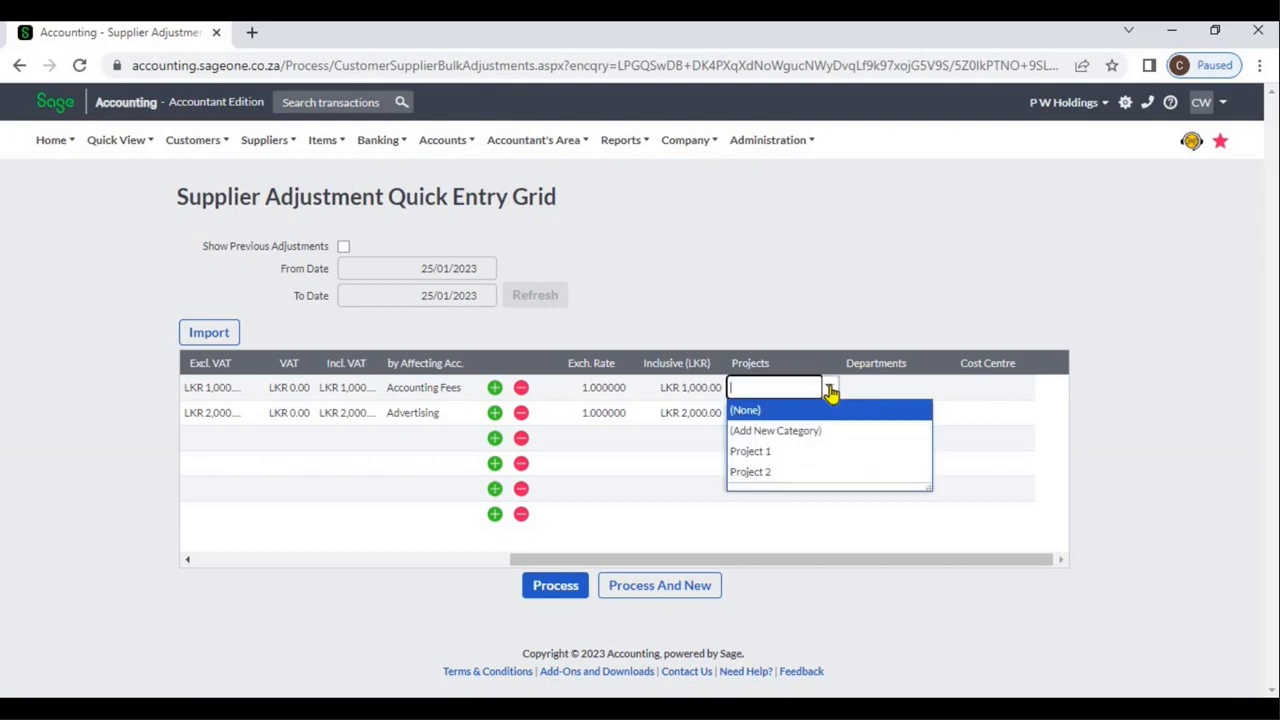
pyautogui.click(790, 452)
pyautogui.click(803, 328)
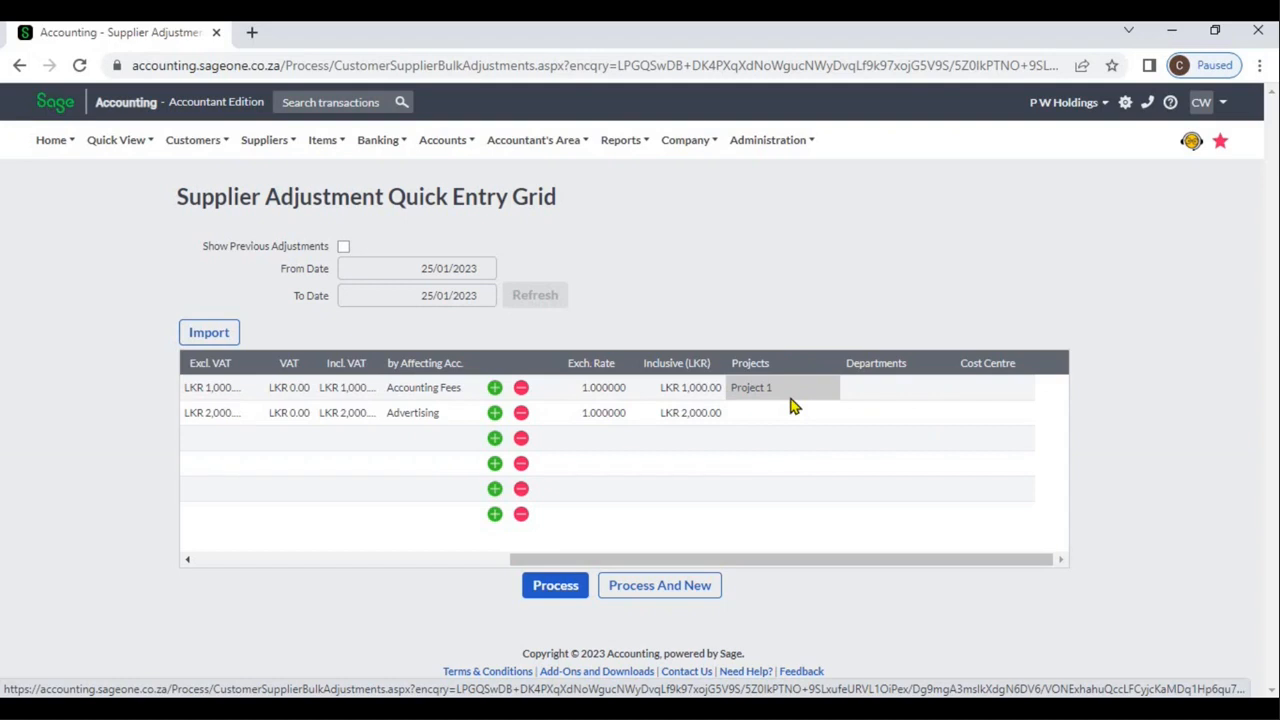
# Process the two completed supplier adjustments, deleting the leftover blank third line from the grid.
pyautogui.click(398, 561)
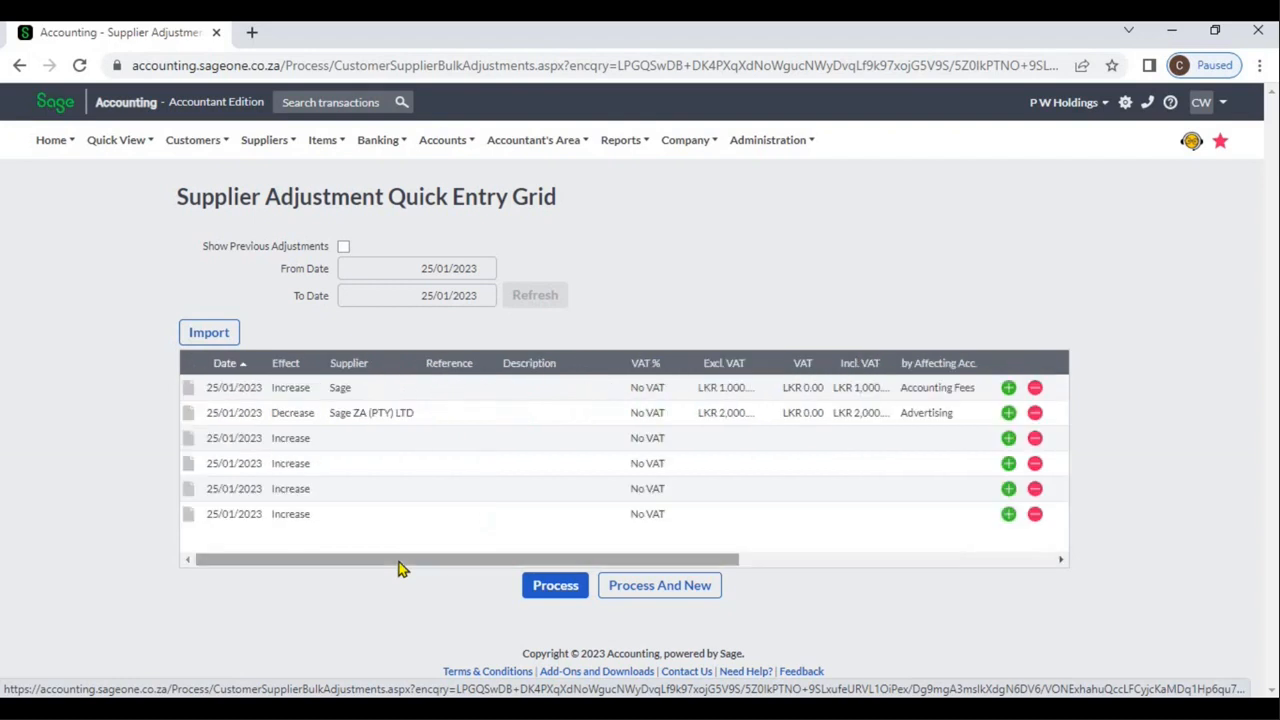
pyautogui.click(542, 594)
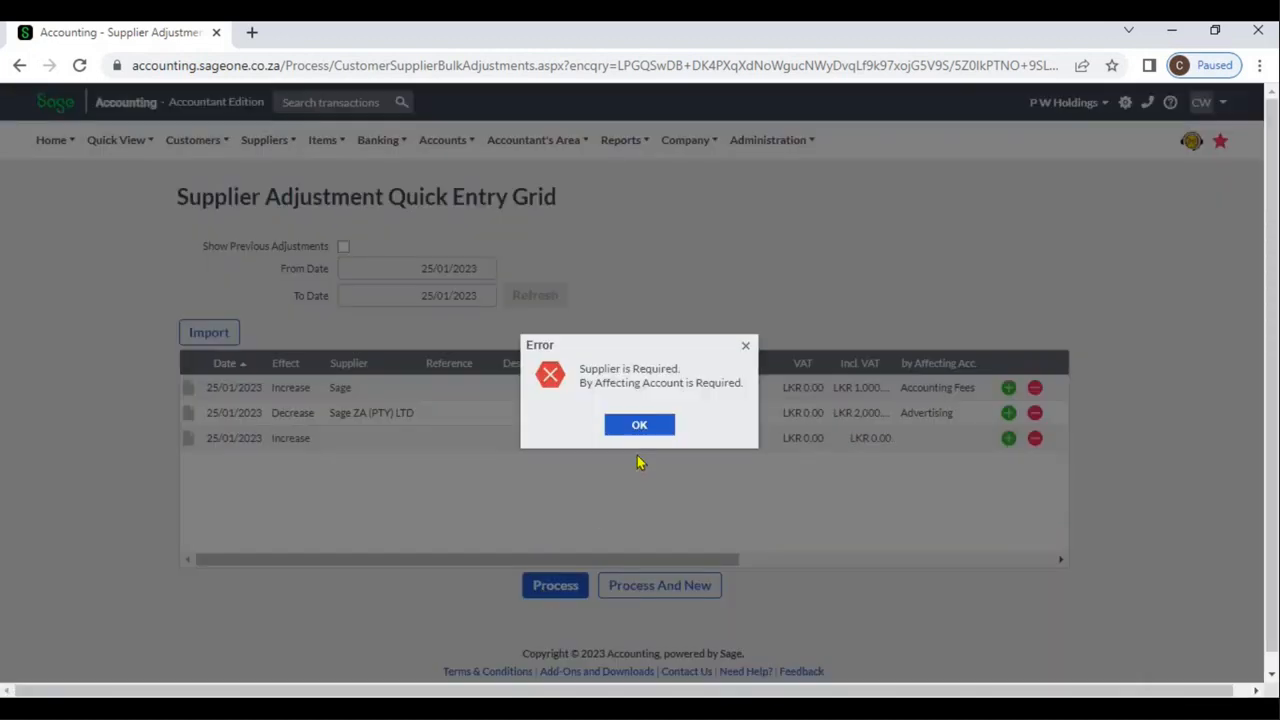
pyautogui.click(639, 426)
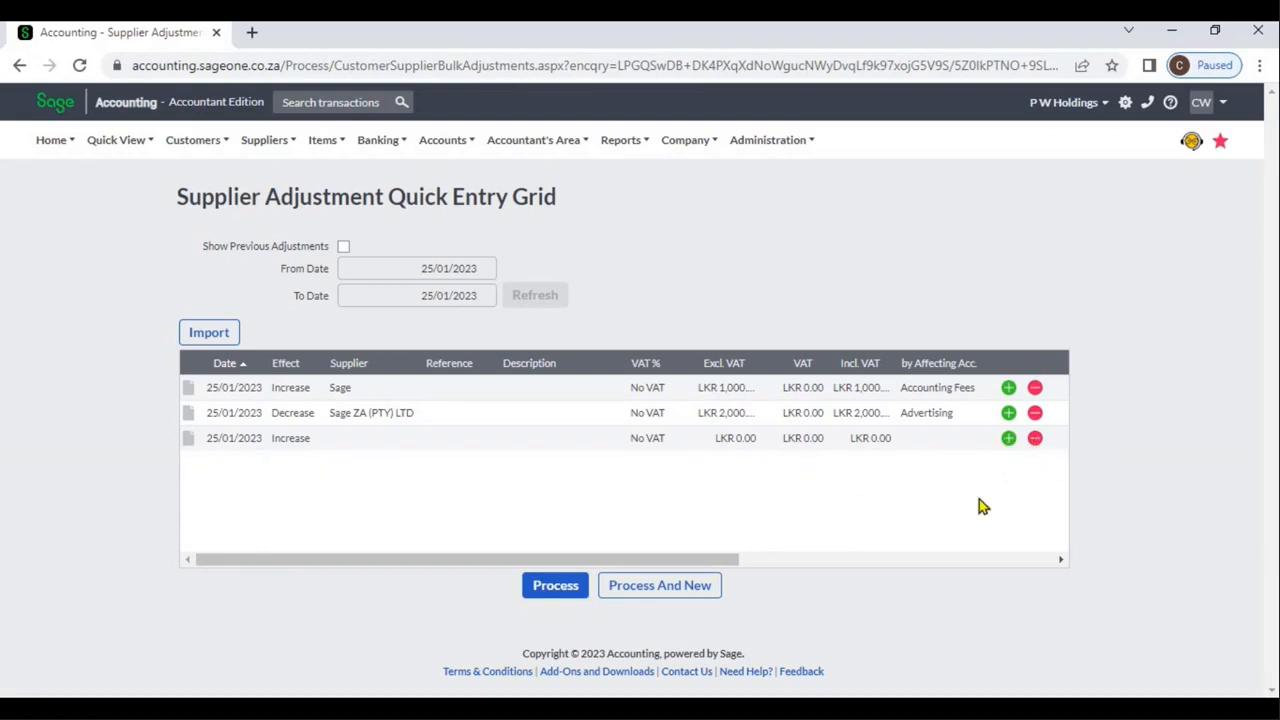
pyautogui.click(1034, 440)
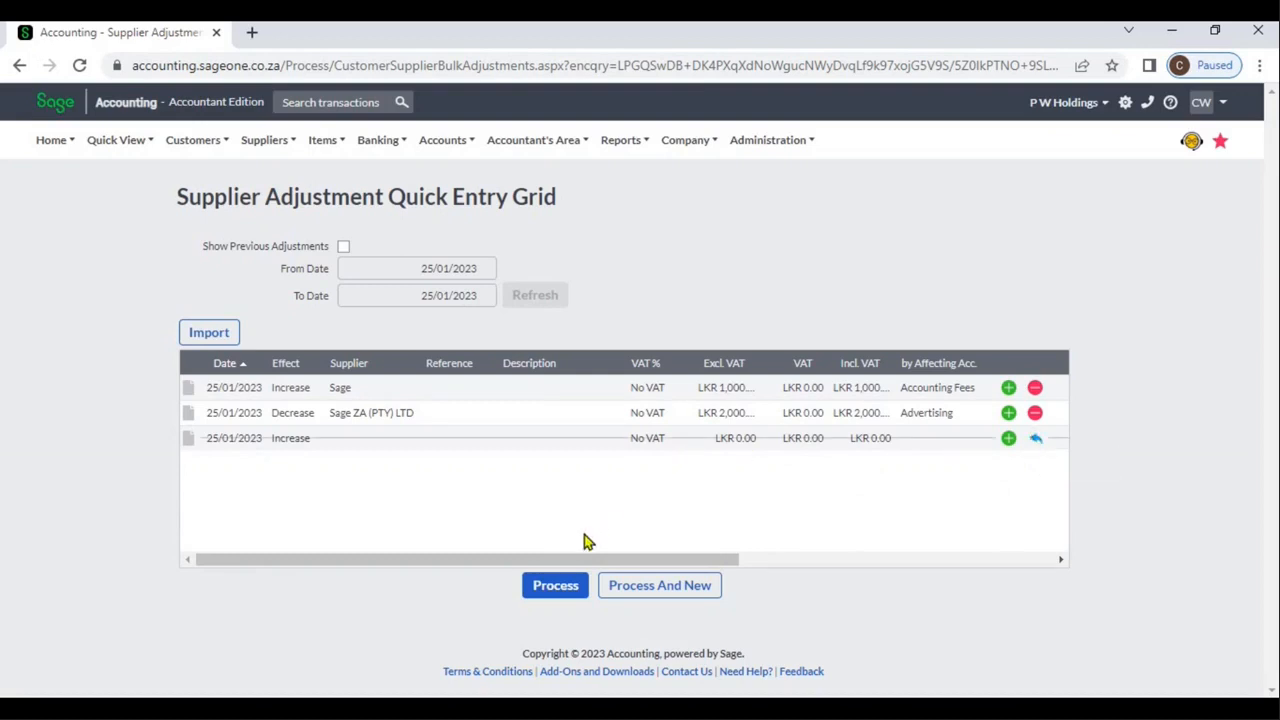
pyautogui.click(565, 587)
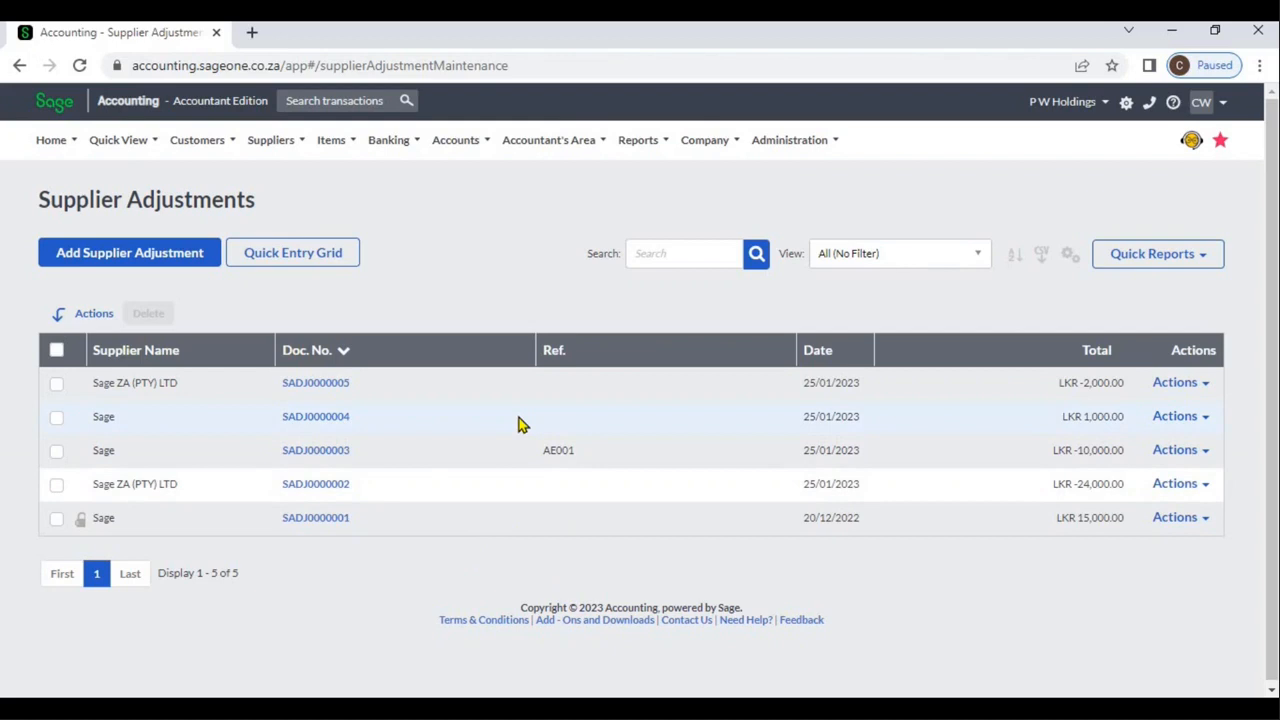
# Open the Sage ZA (PTY) LTD adjustment of -2,000 through its Edit action, review it and return to the adjustments list.
pyautogui.click(1205, 385)
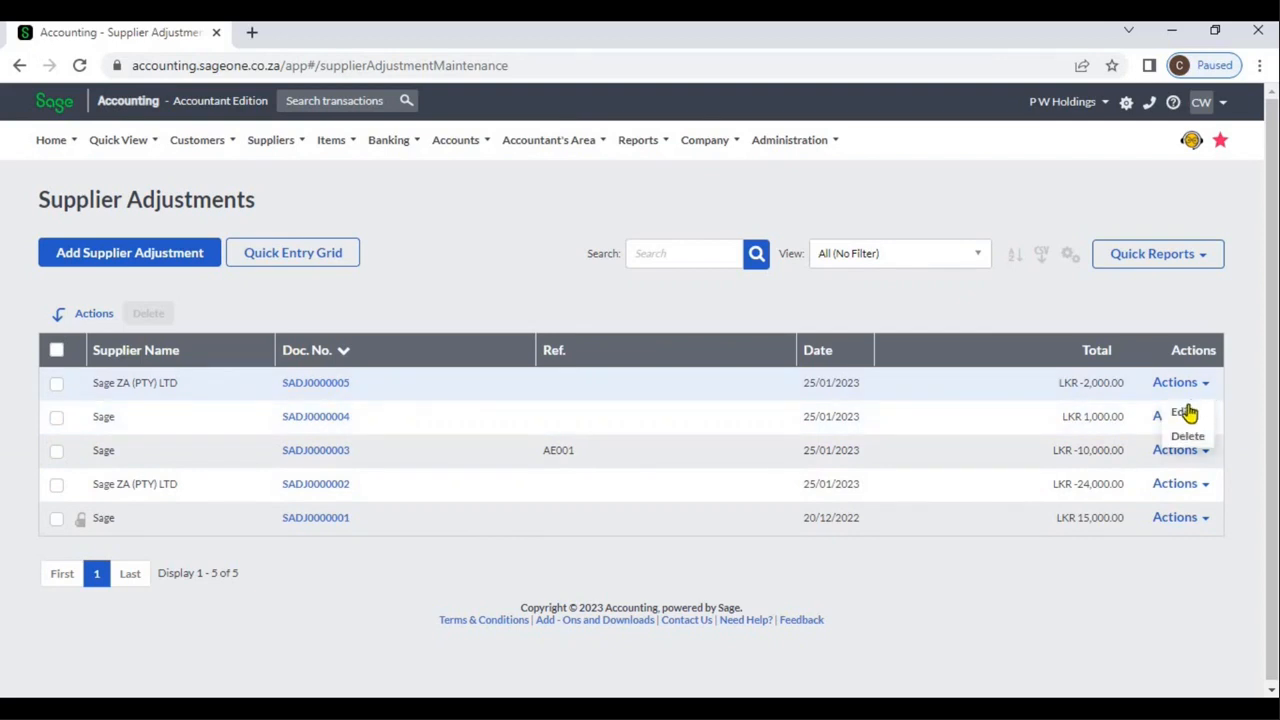
pyautogui.click(1184, 414)
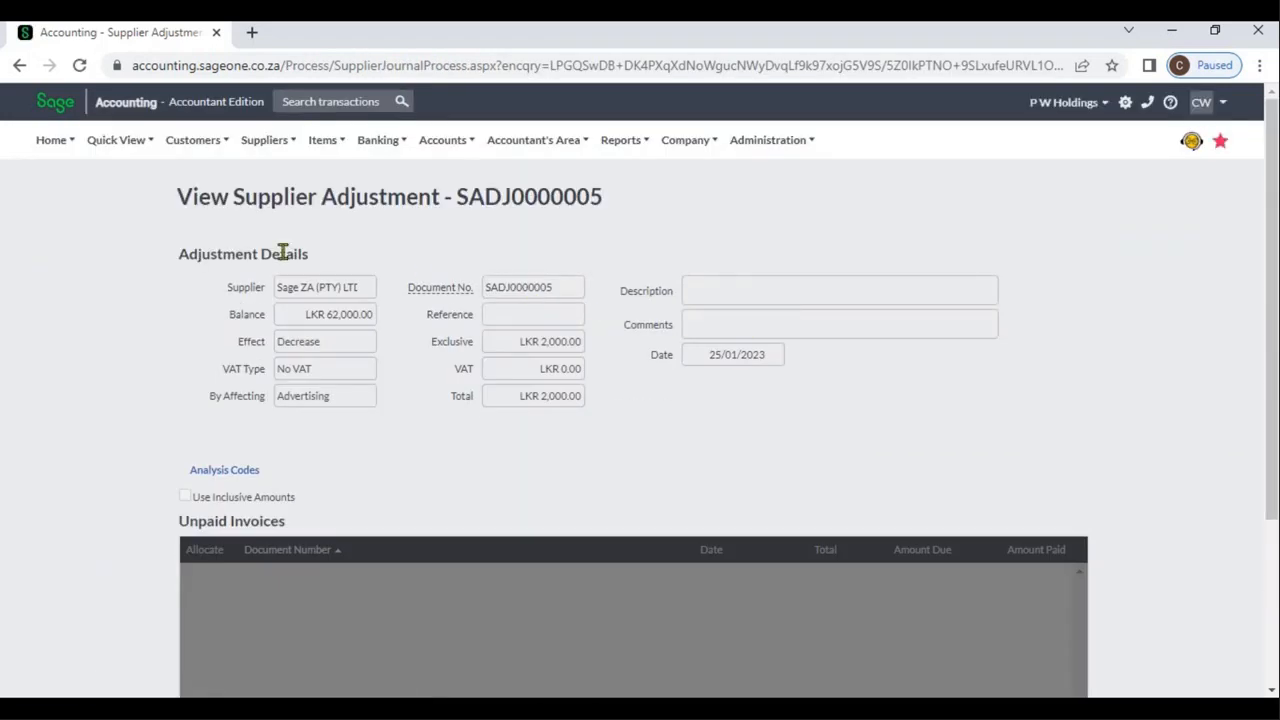
pyautogui.click(20, 67)
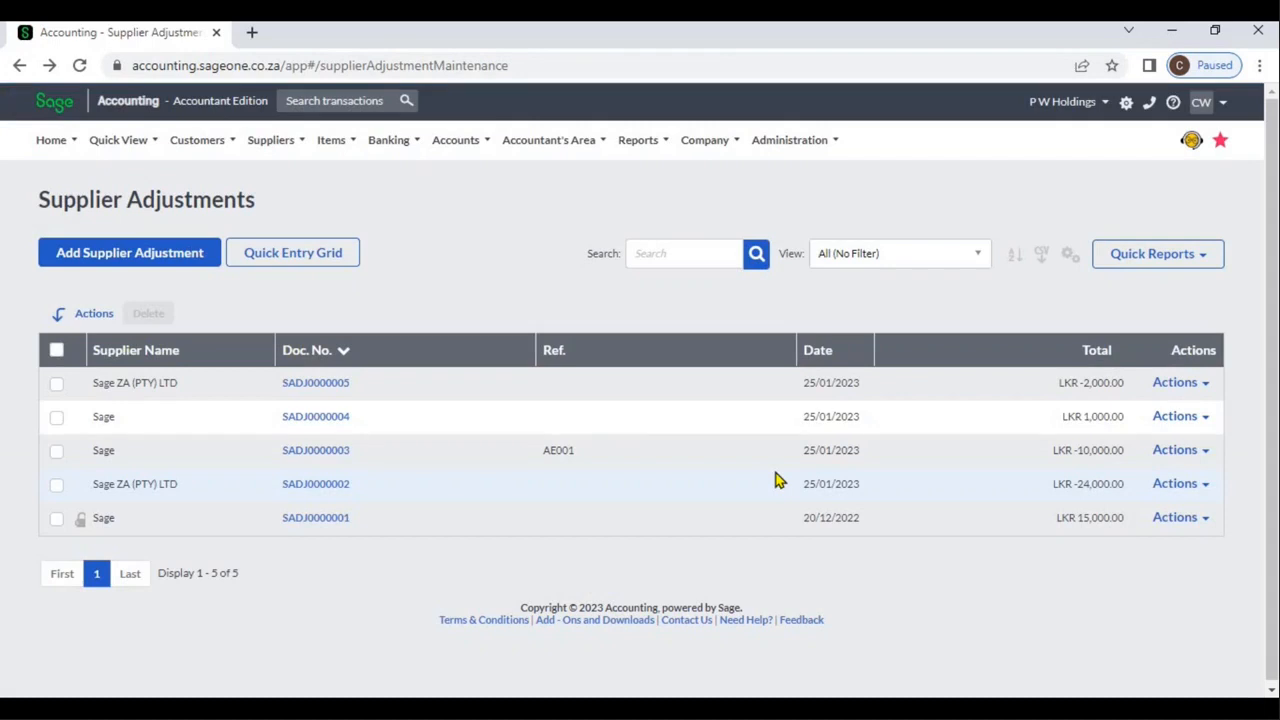
# Search the supplier adjustments list for "sage" and clear the search.
pyautogui.click(681, 256)
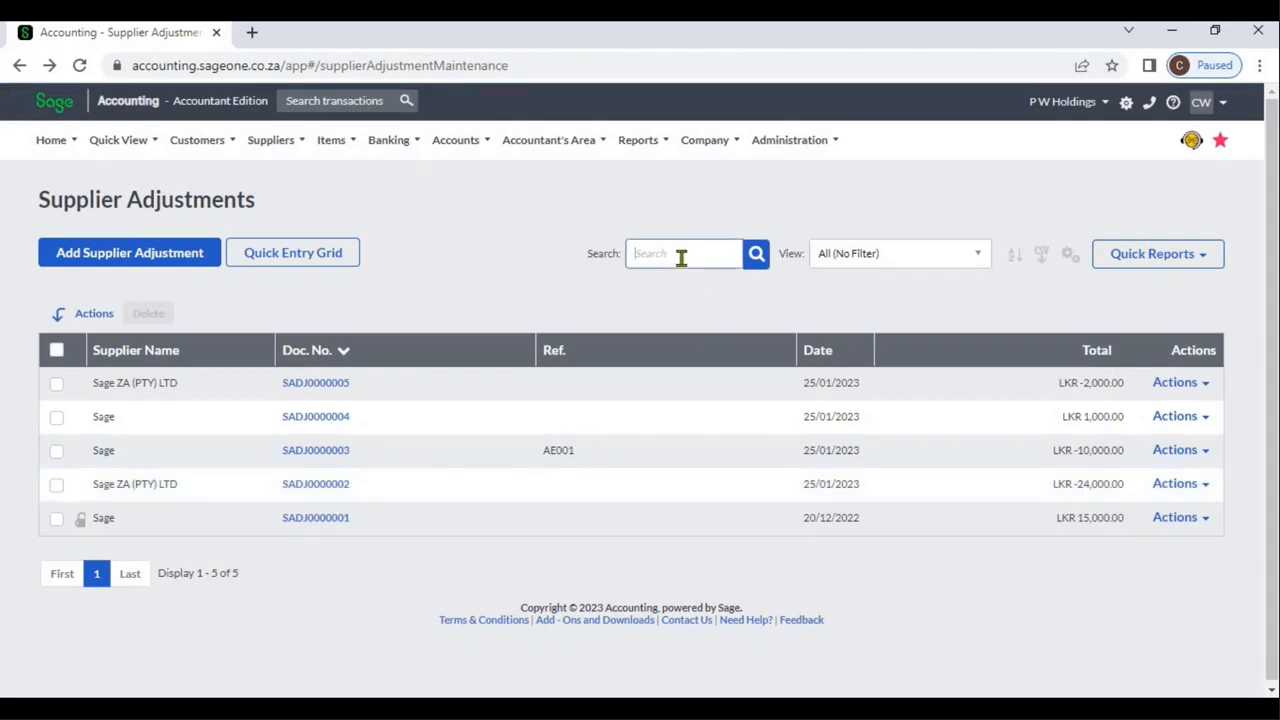
pyautogui.write('sage')
pyautogui.press('Return')
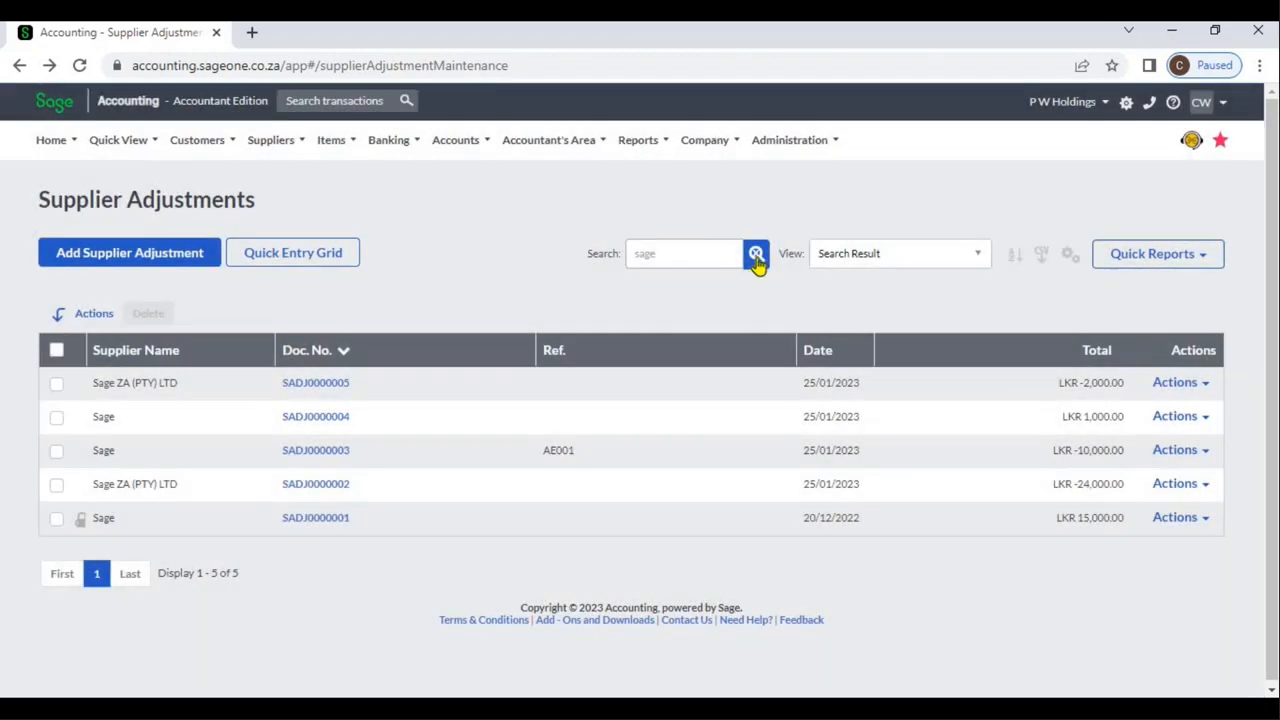
pyautogui.click(756, 256)
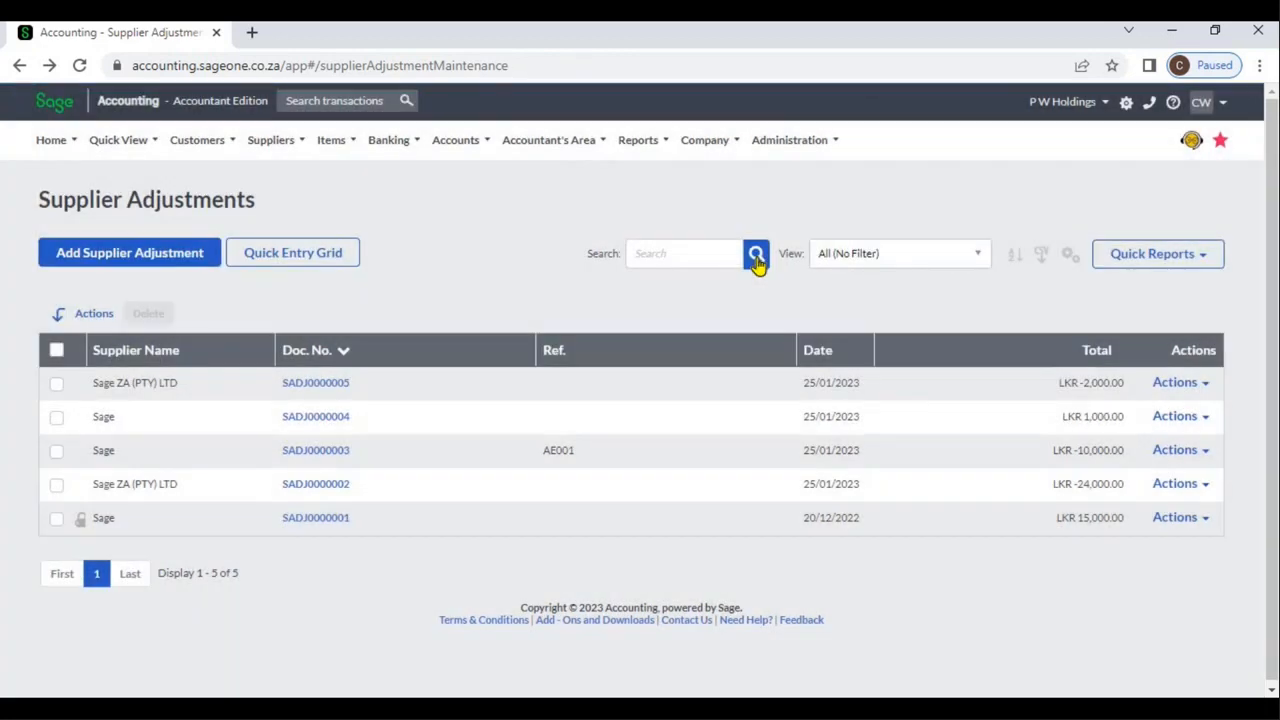
# Search the supplier adjustments list for "za" and clear the search.
pyautogui.click(718, 262)
pyautogui.write('s')
pyautogui.click(756, 256)
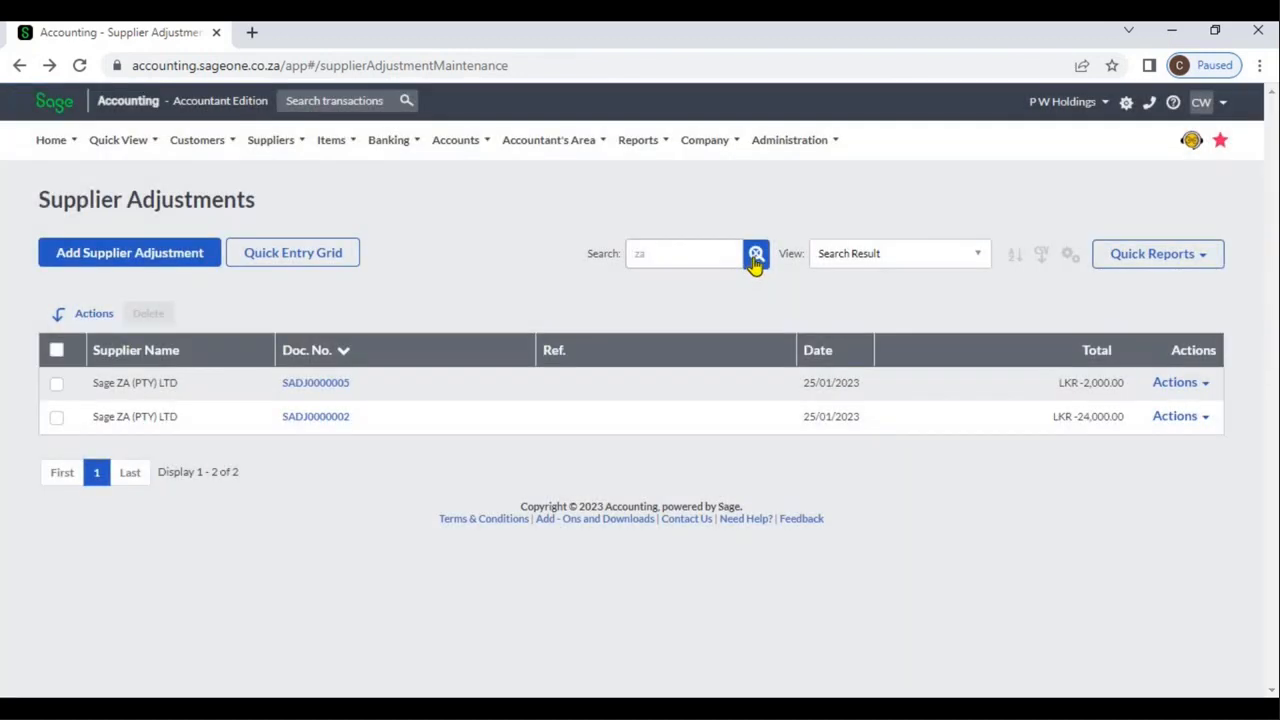
pyautogui.click(756, 256)
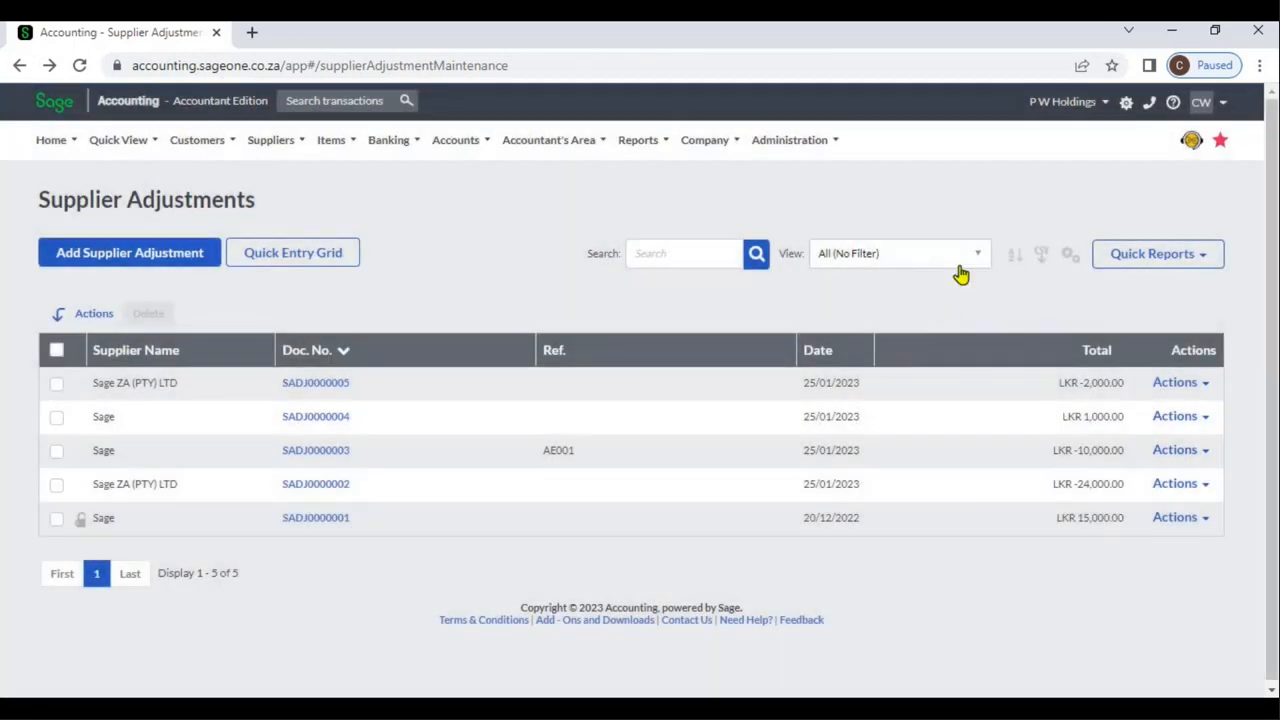
# Filter the supplier adjustments list to those made this month, switch to those made today, and restore the unfiltered view.
pyautogui.click(971, 265)
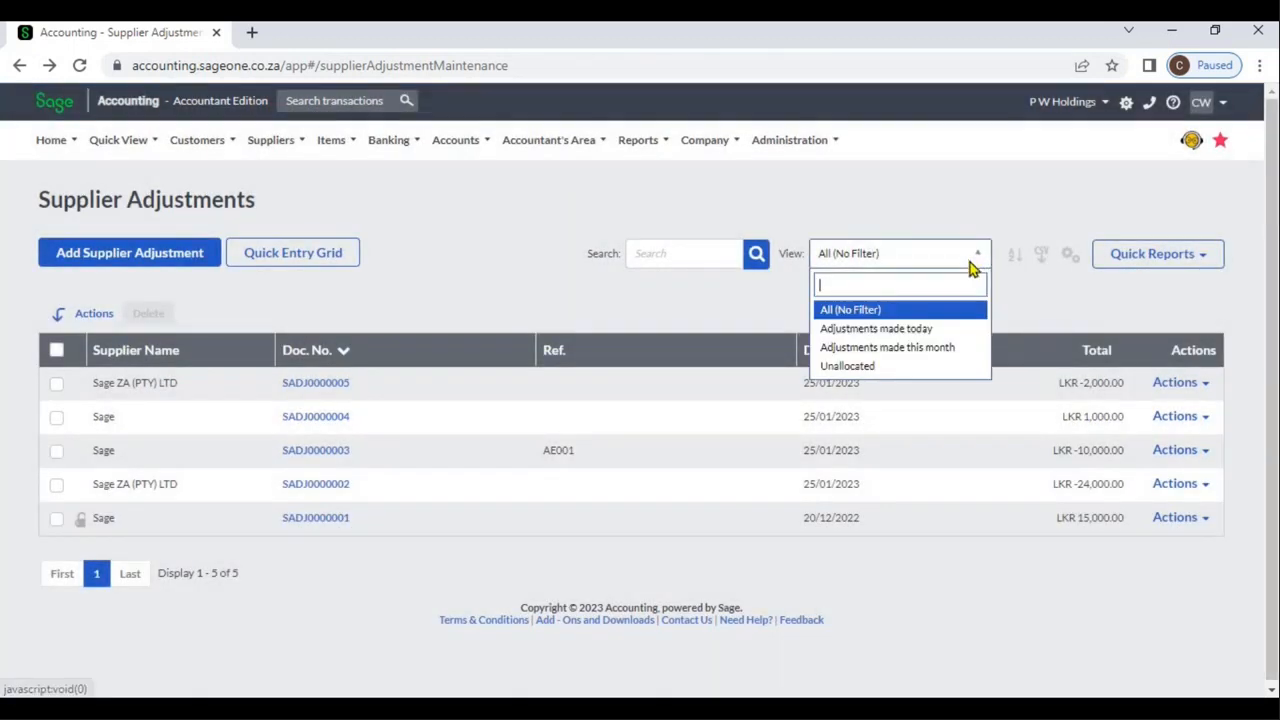
pyautogui.click(943, 350)
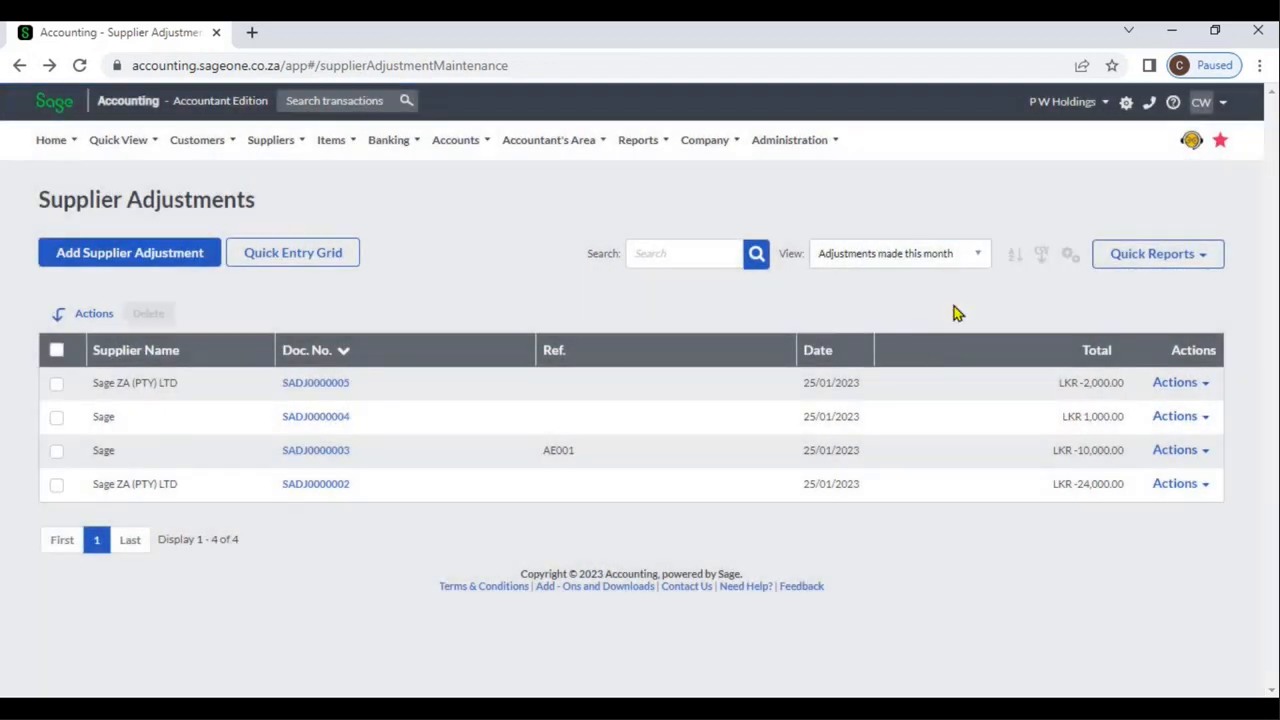
pyautogui.click(972, 258)
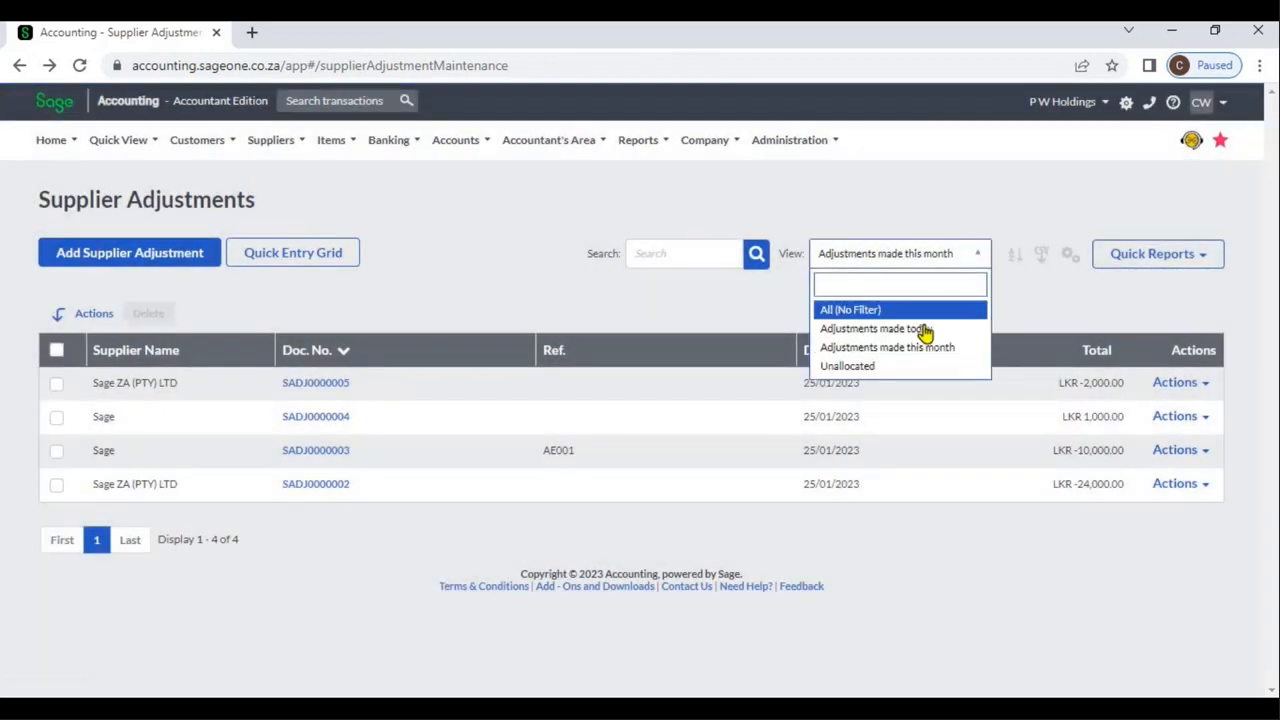
pyautogui.click(927, 330)
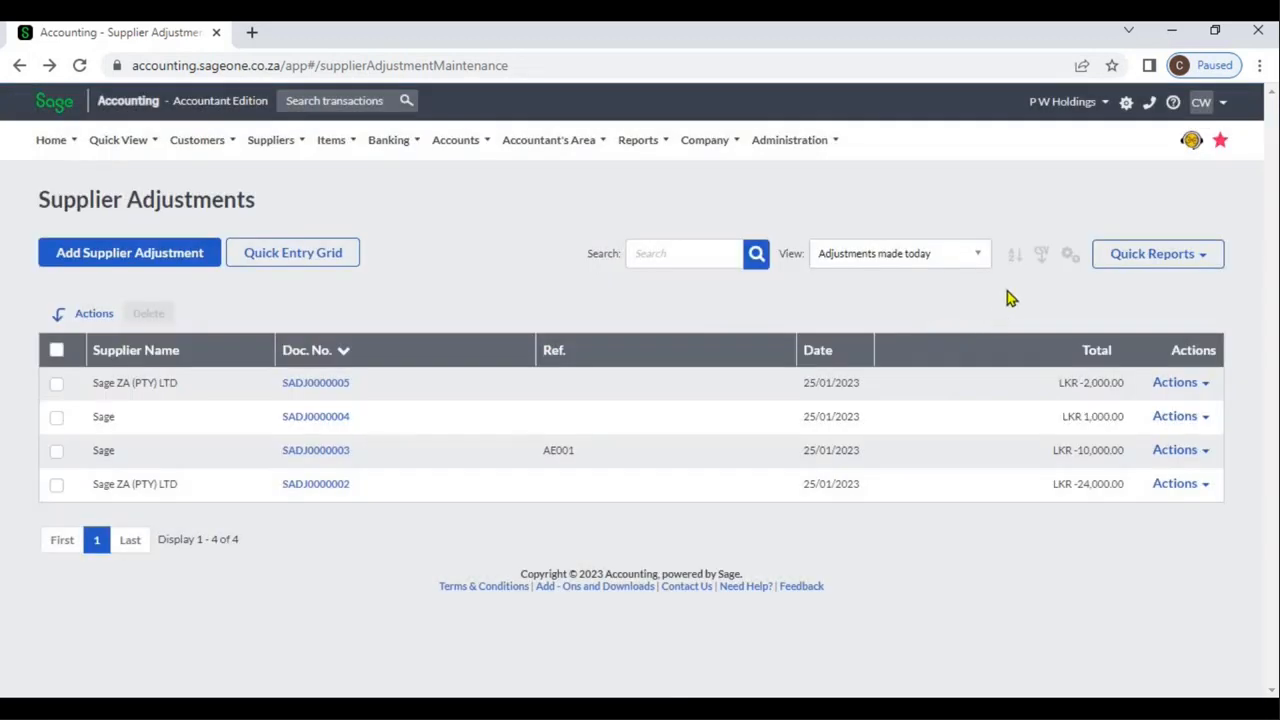
pyautogui.click(977, 262)
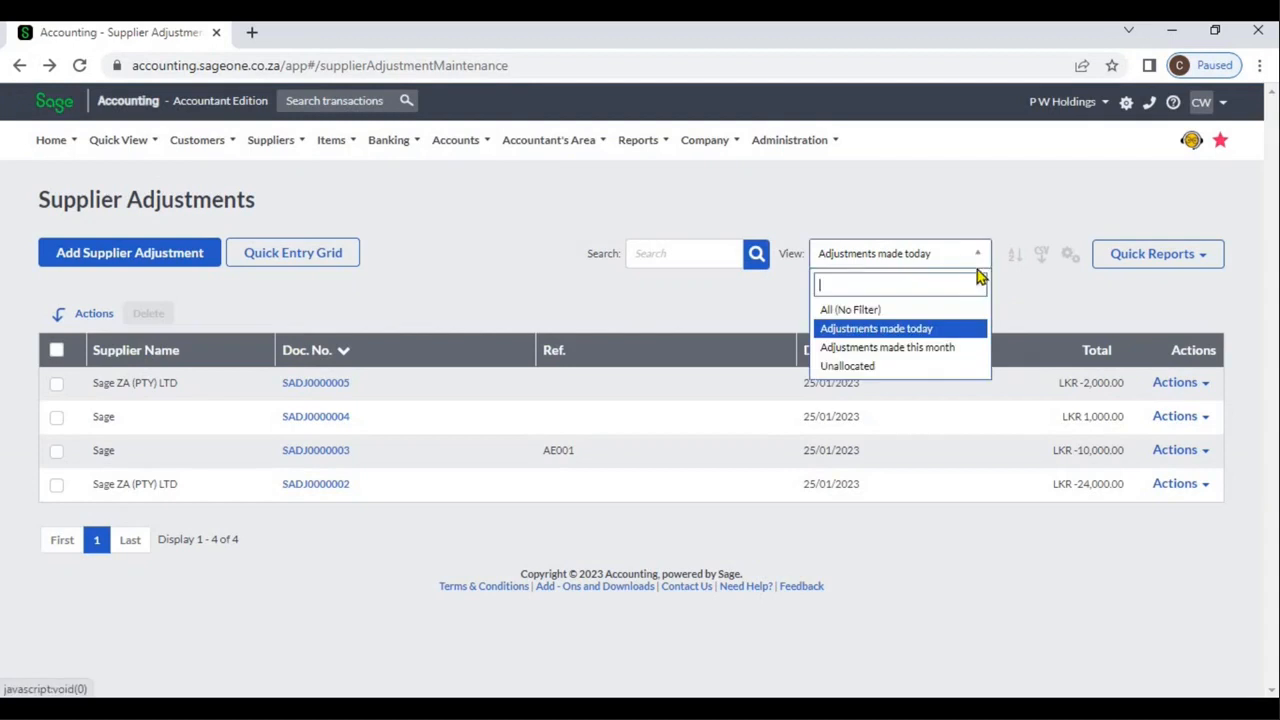
pyautogui.click(949, 312)
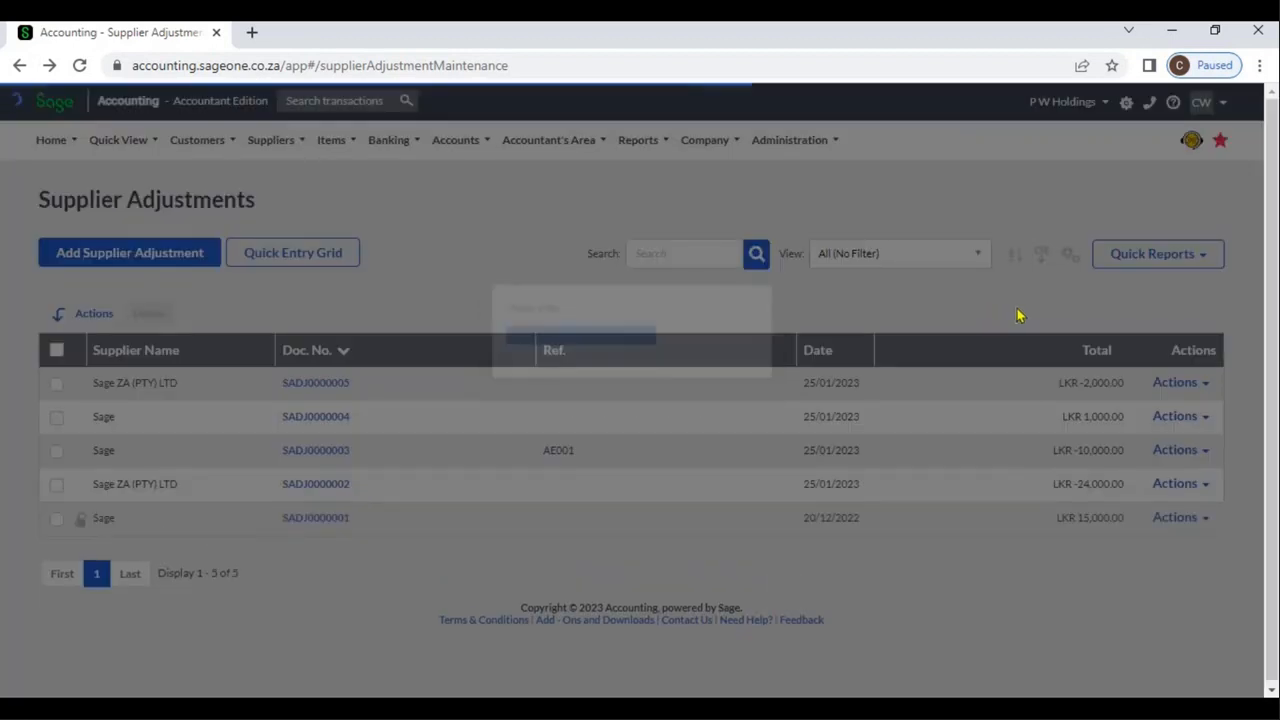
# Sort the adjustments list with a two-level multi-column sort, using Date first and Affected Account A to Z second.
pyautogui.click(1014, 256)
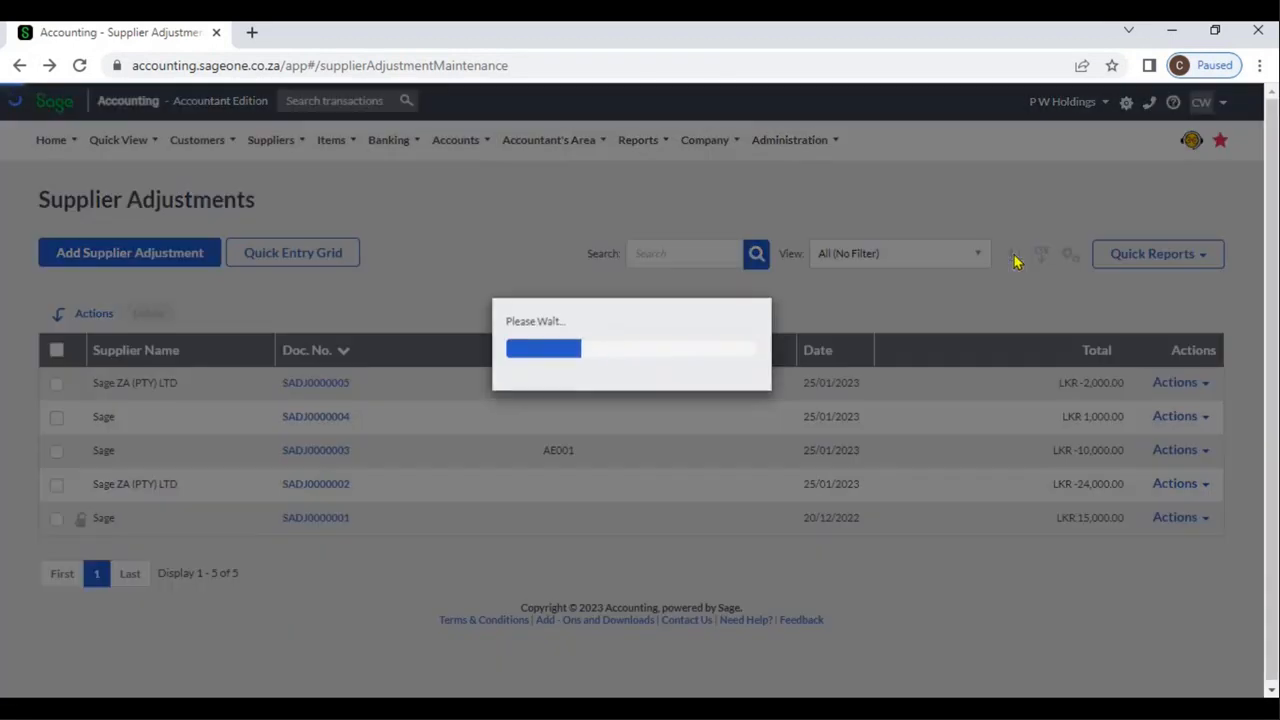
pyautogui.click(570, 199)
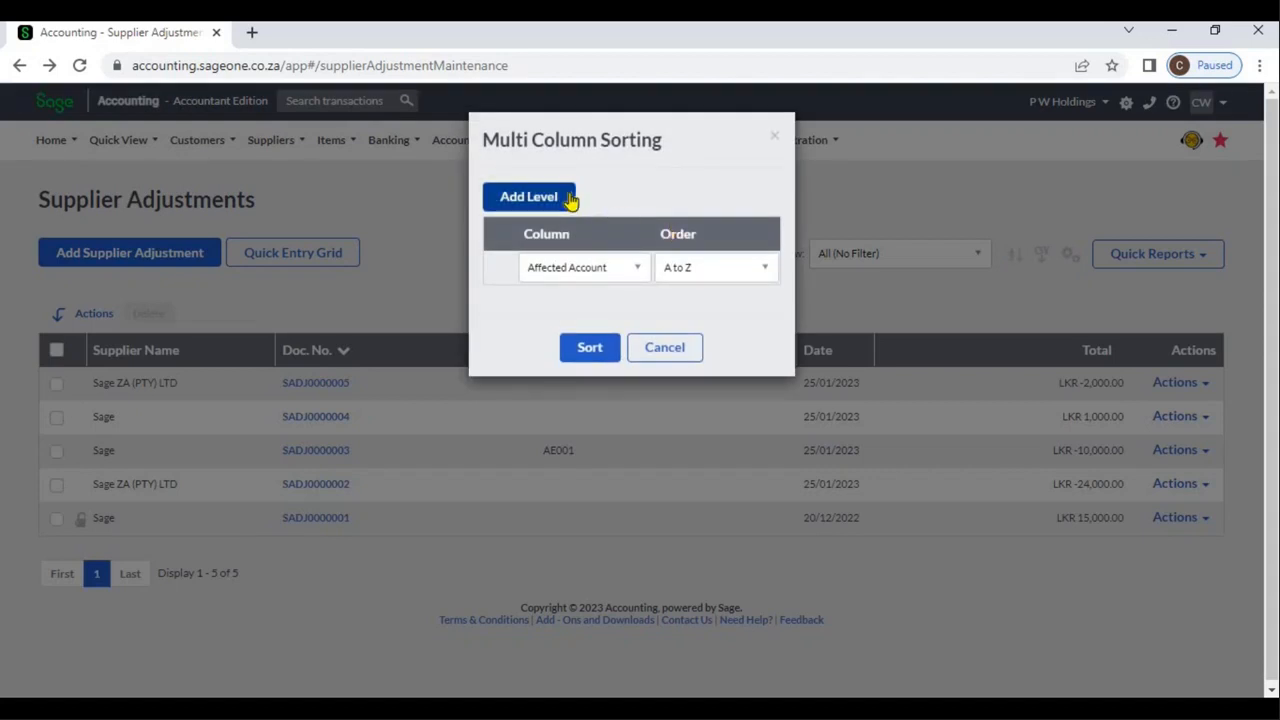
pyautogui.click(632, 267)
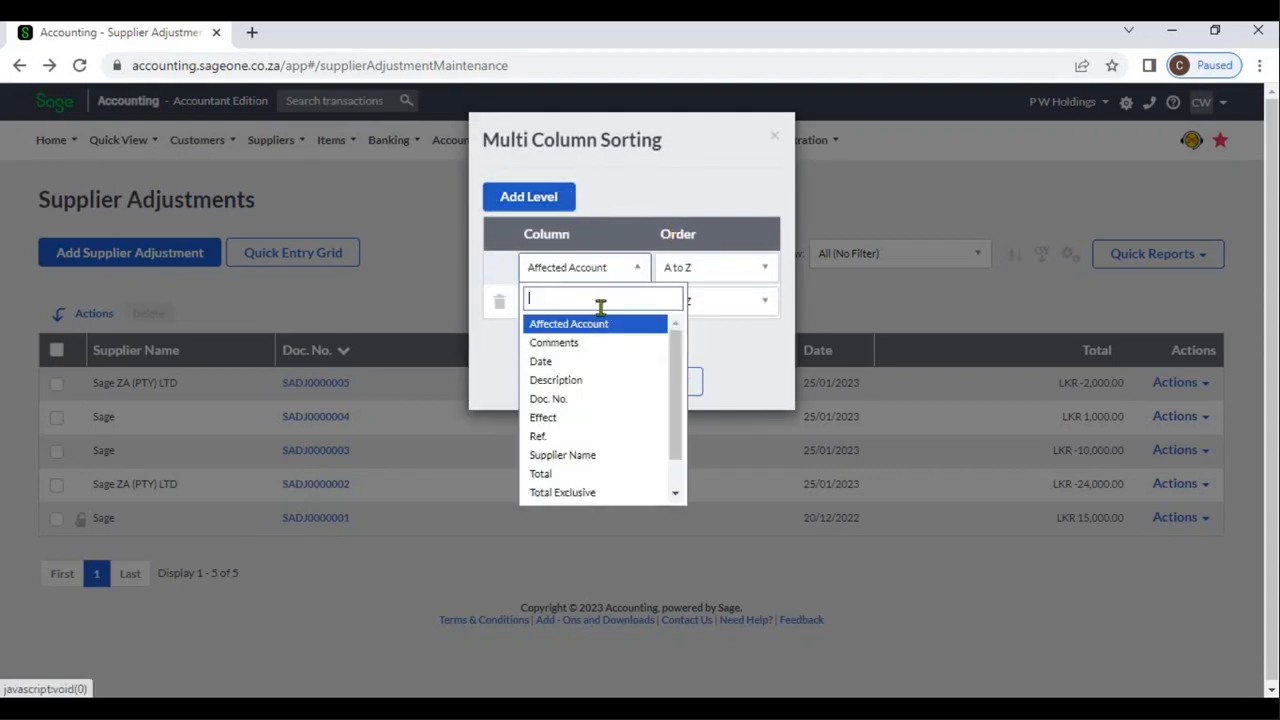
pyautogui.click(580, 362)
pyautogui.click(588, 381)
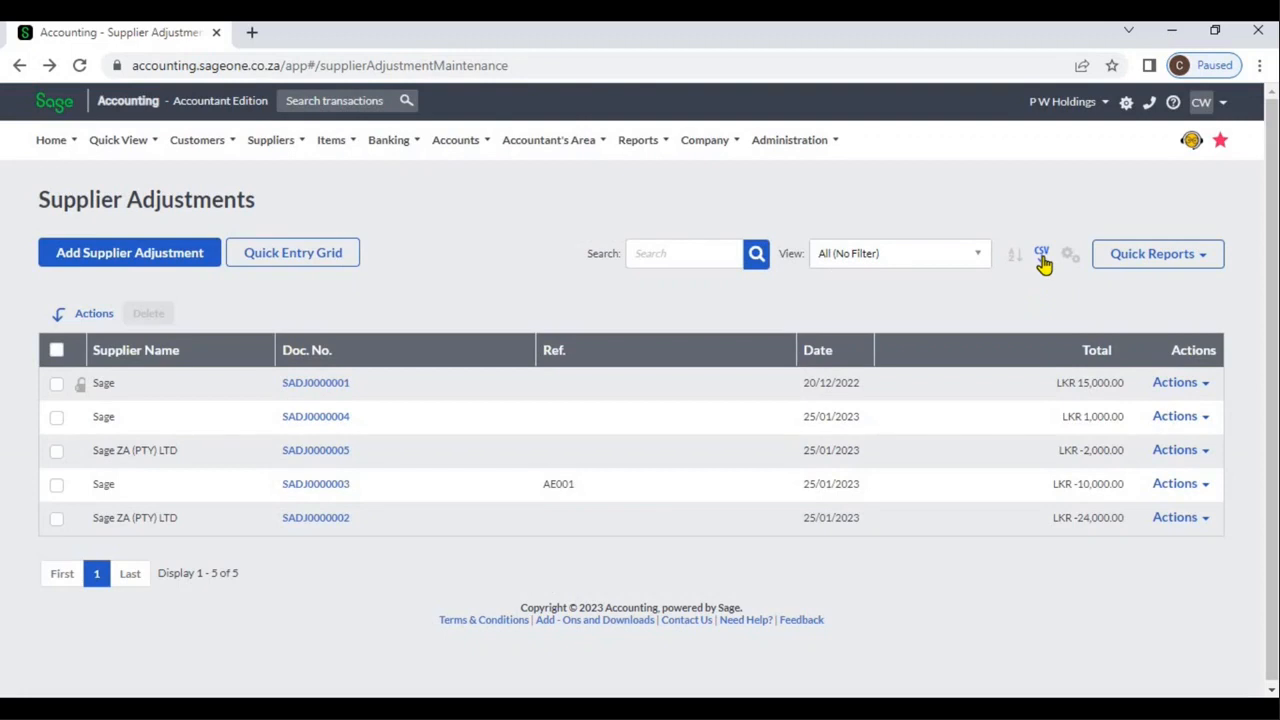
# Review the columns available in Customise Grid, tick Affected Account, and cancel without saving.
pyautogui.click(1068, 256)
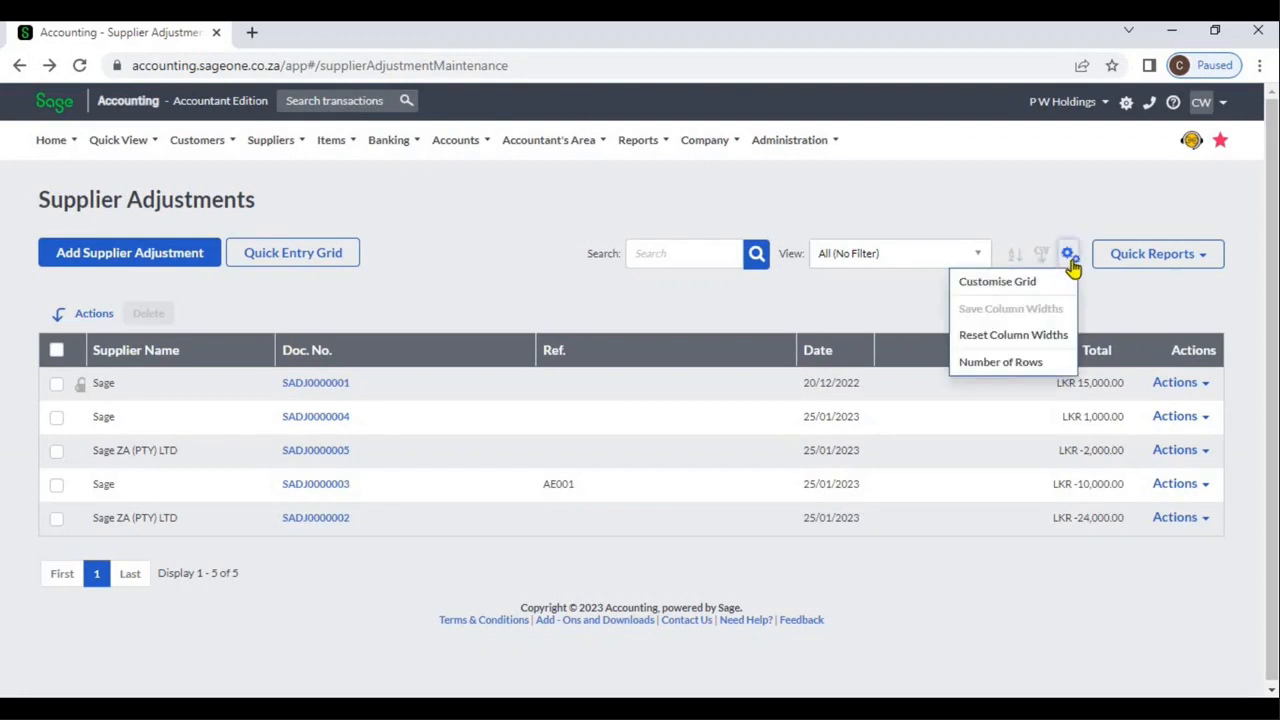
pyautogui.click(1041, 280)
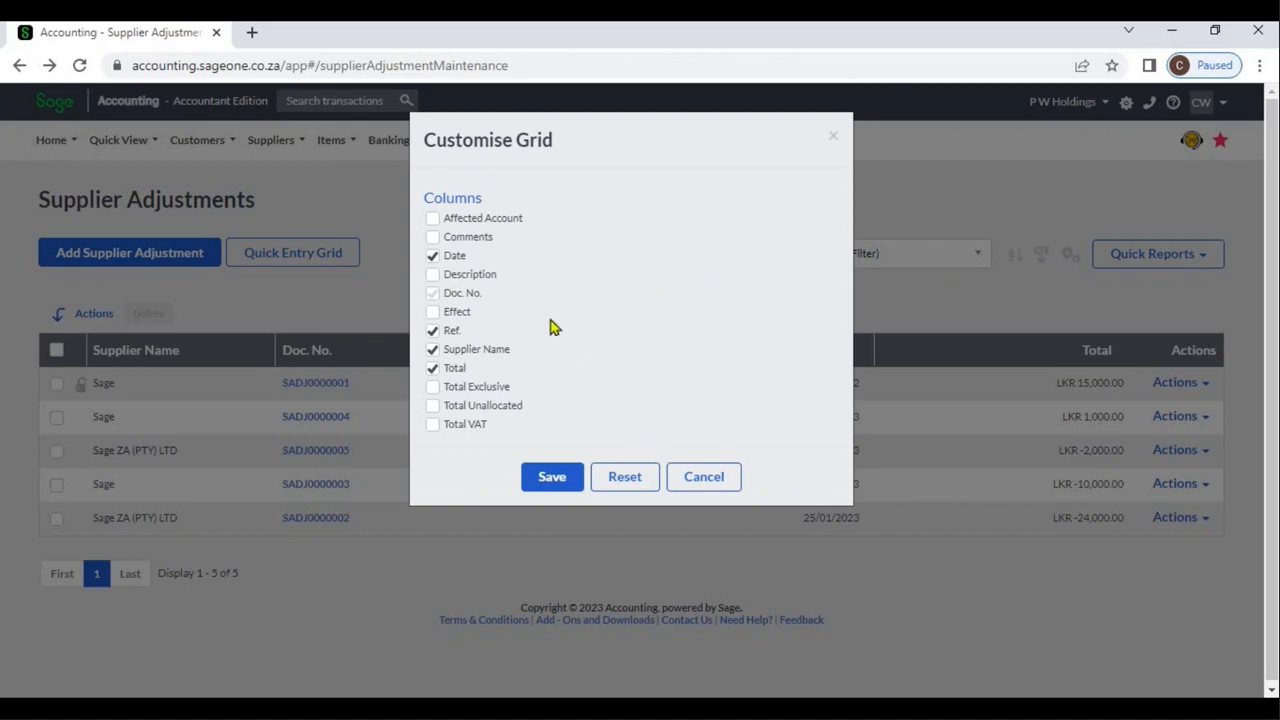
pyautogui.click(432, 220)
pyautogui.click(703, 478)
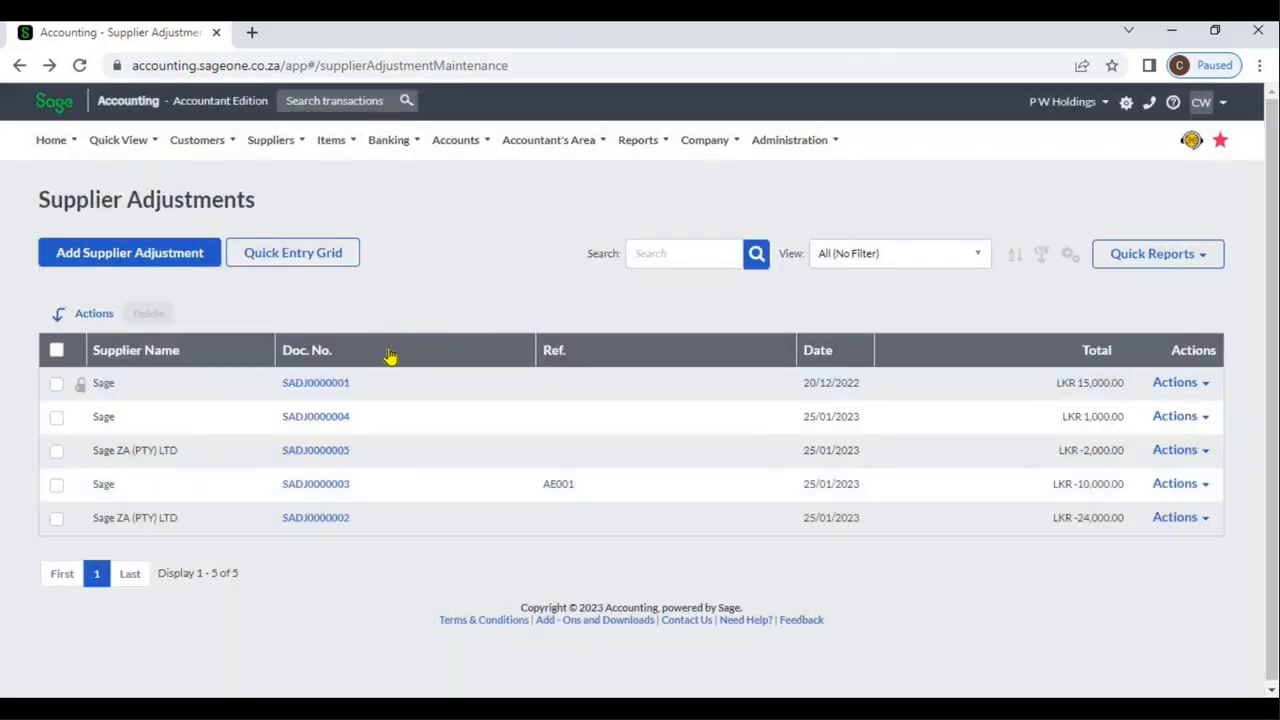
# Sort the adjustments list by document number, first ascending and finally descending.
pyautogui.click(390, 352)
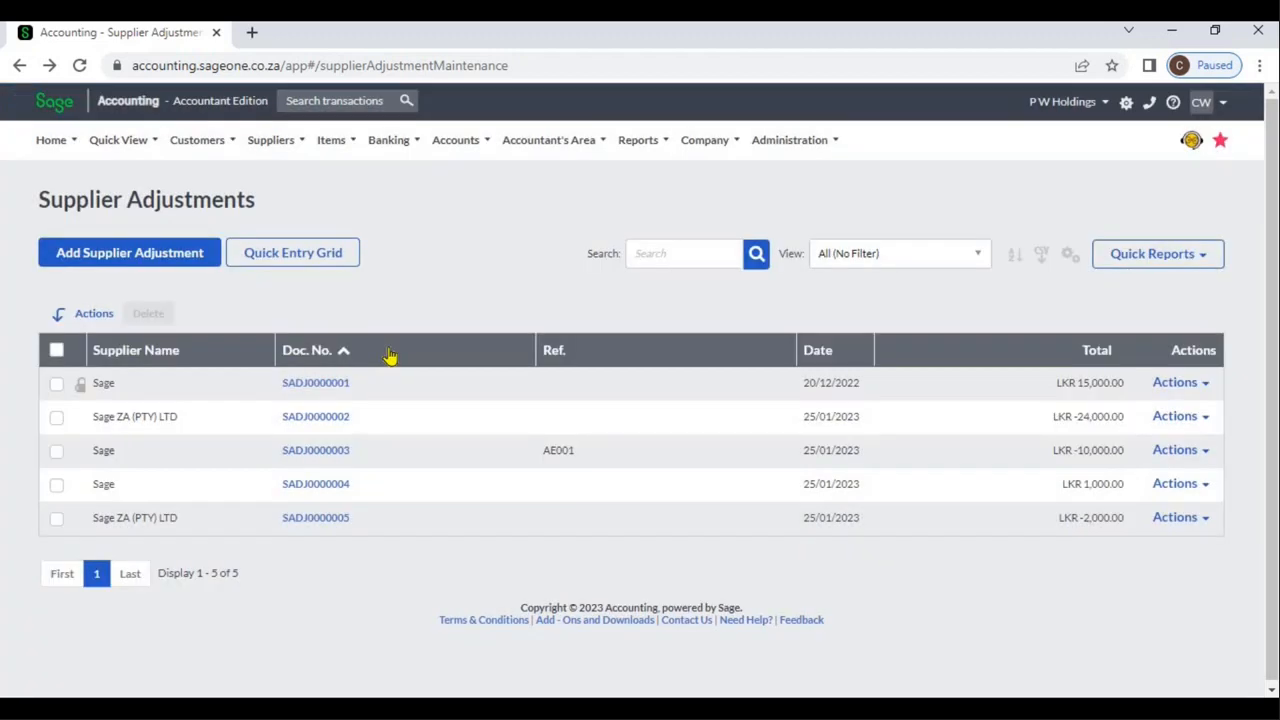
pyautogui.click(390, 354)
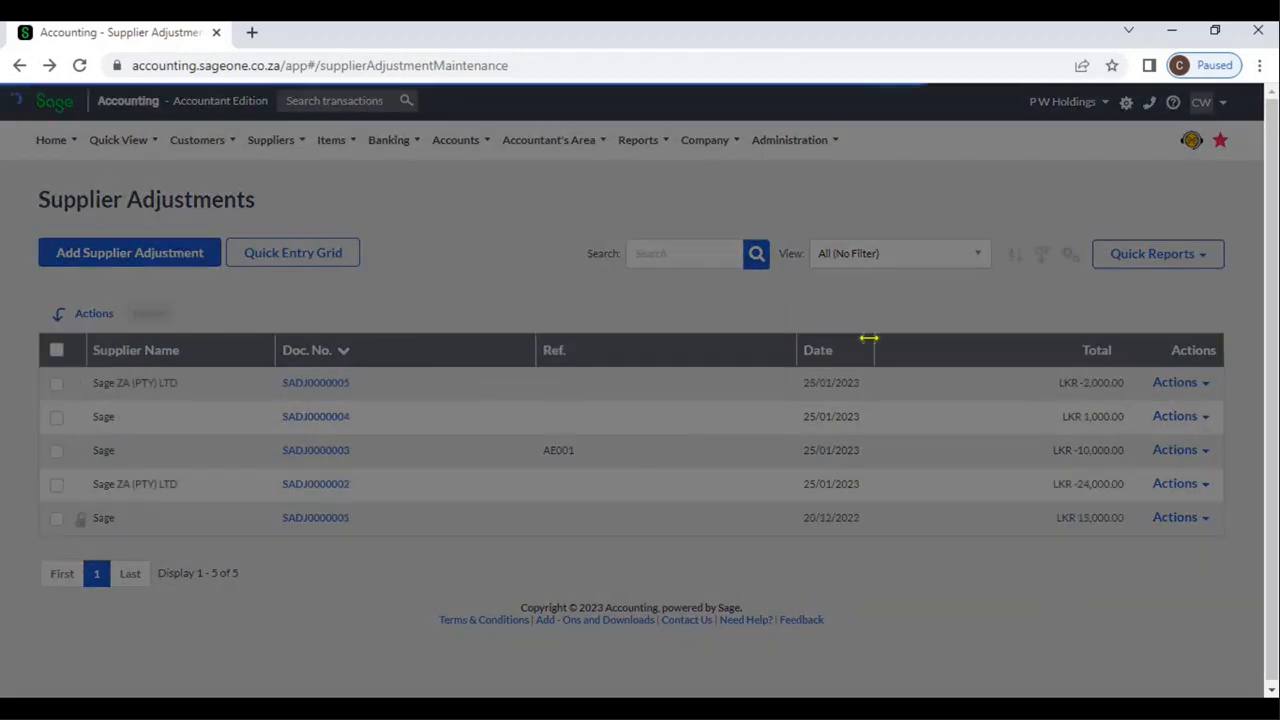